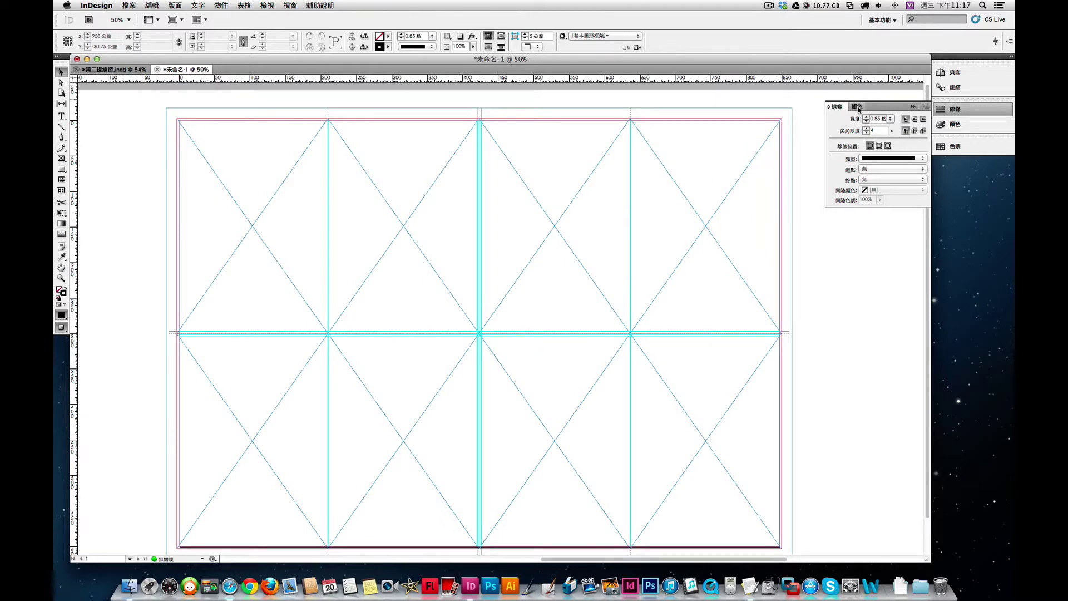
Switch to the 印刷樣式 workspace and lock the eight line objects (直線) in layer 圖層 1
click(894, 21)
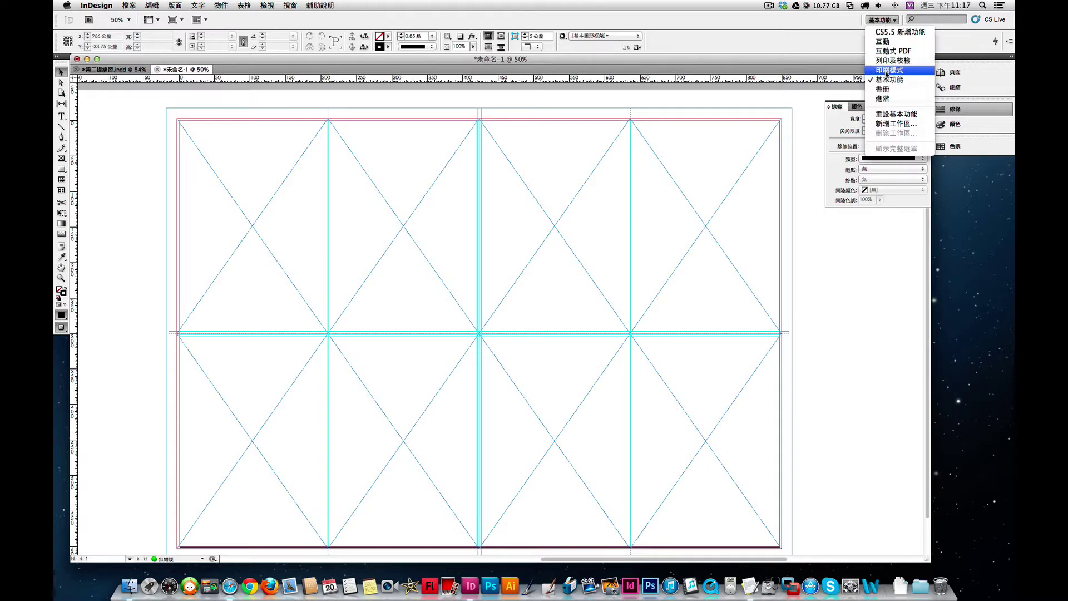
click(886, 71)
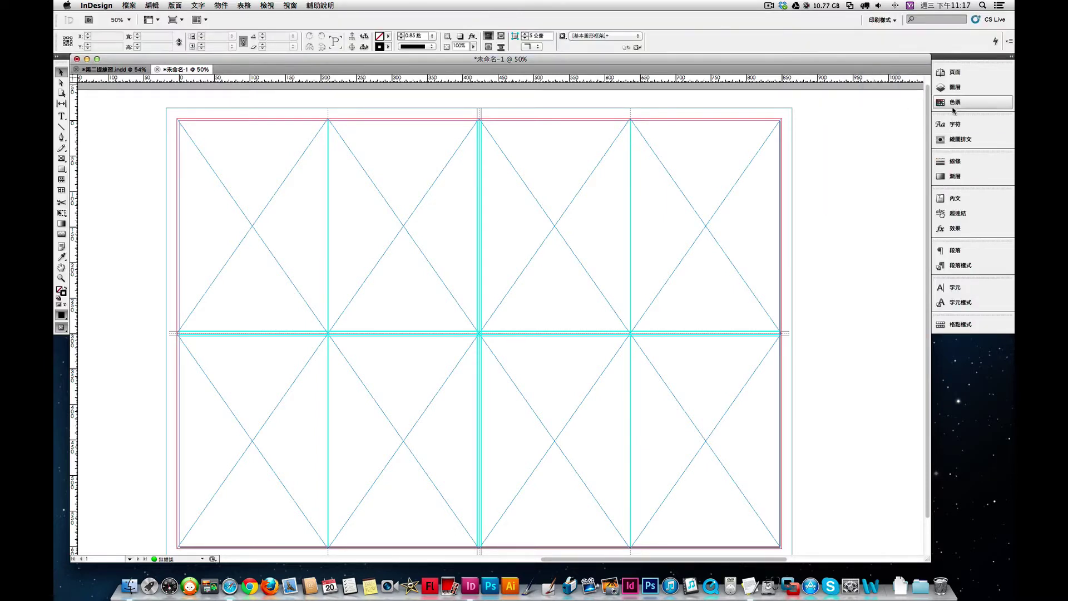
click(954, 87)
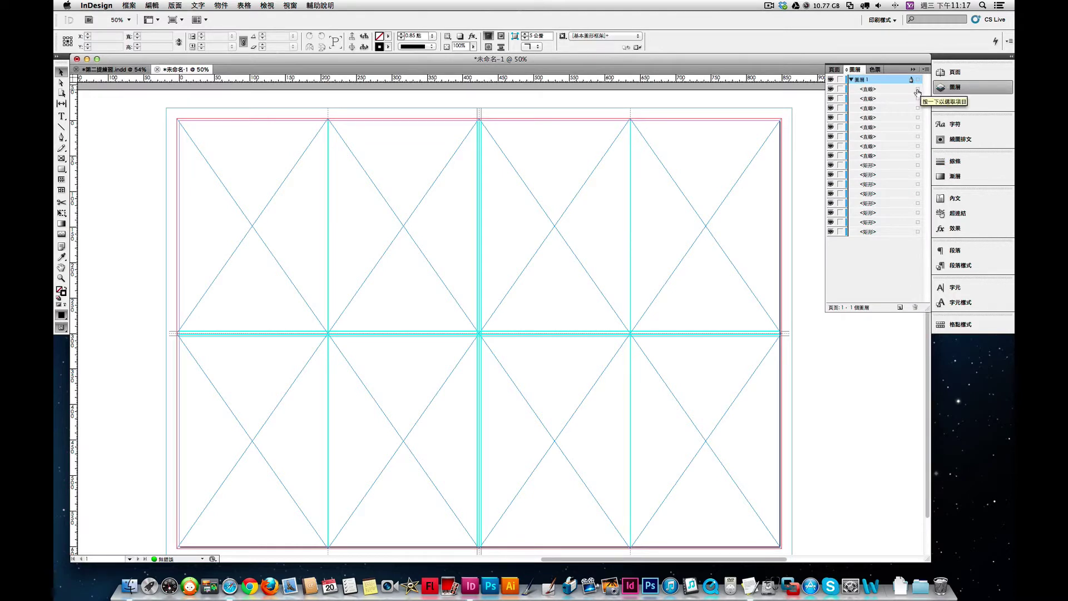
drag(840, 89, 840, 157)
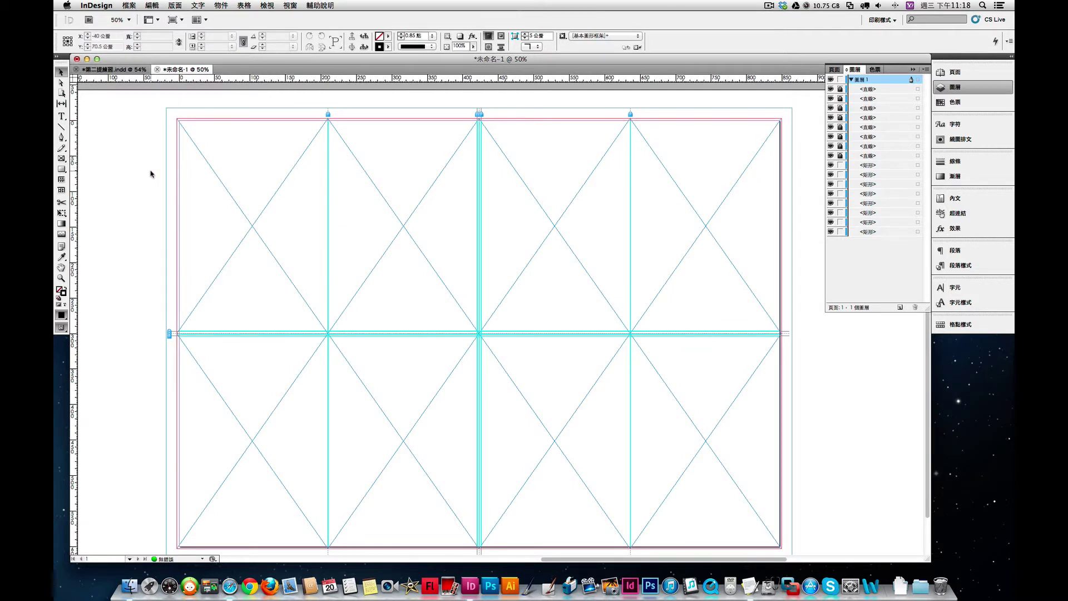
Rotate the four frames of the upper row by 180°
drag(151, 173, 805, 257)
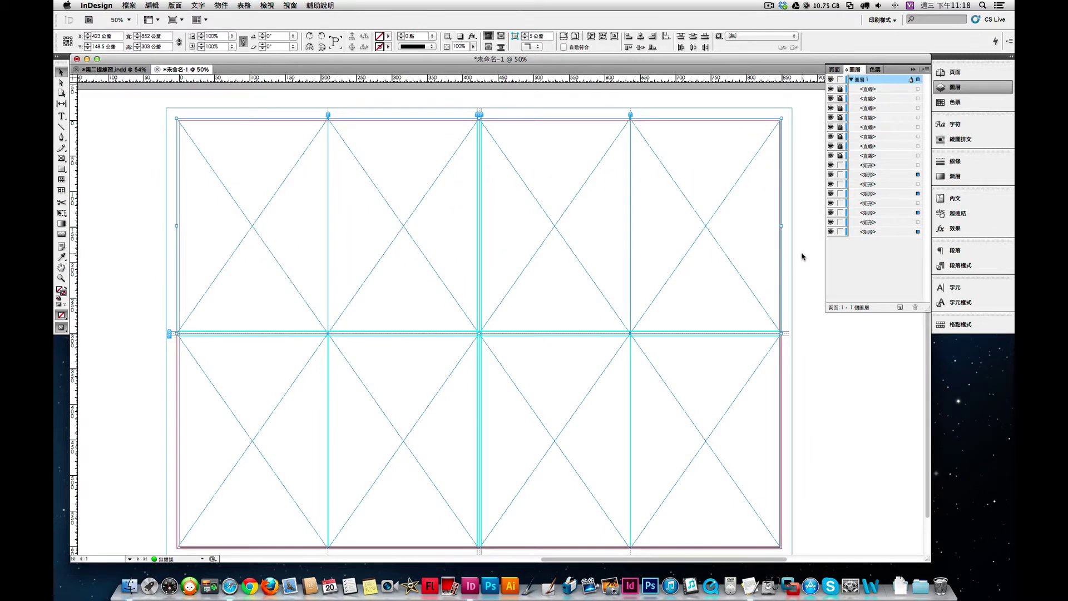
click(221, 5)
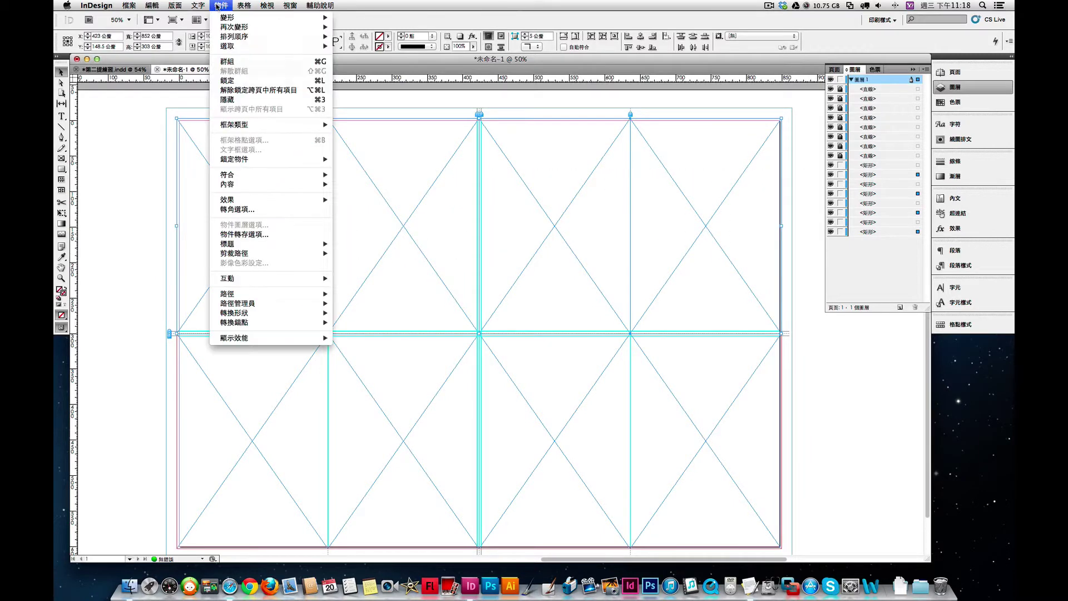
mouse_move(250, 18)
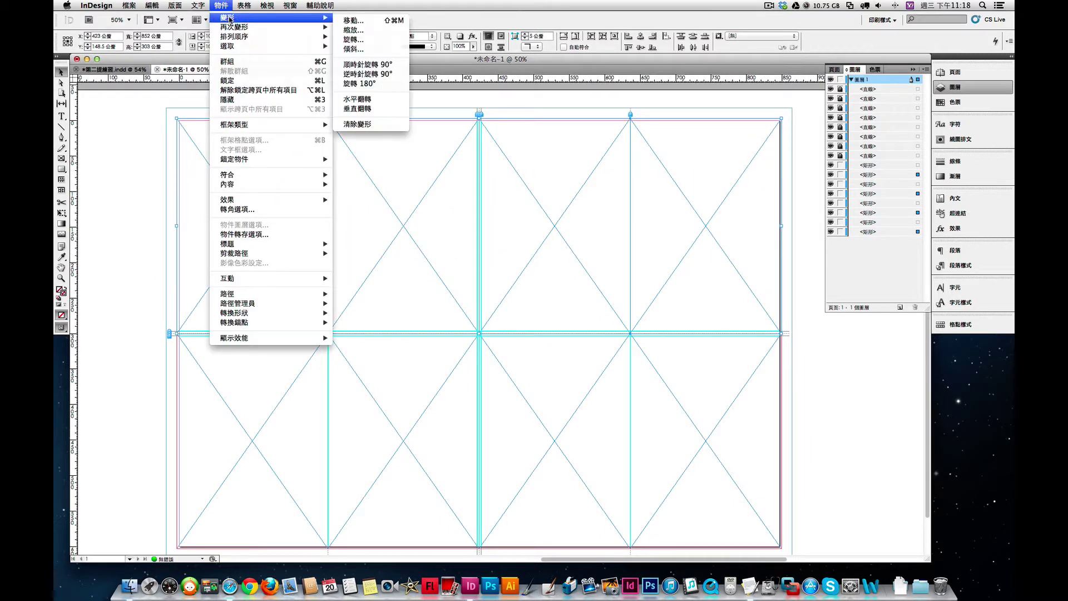
click(376, 82)
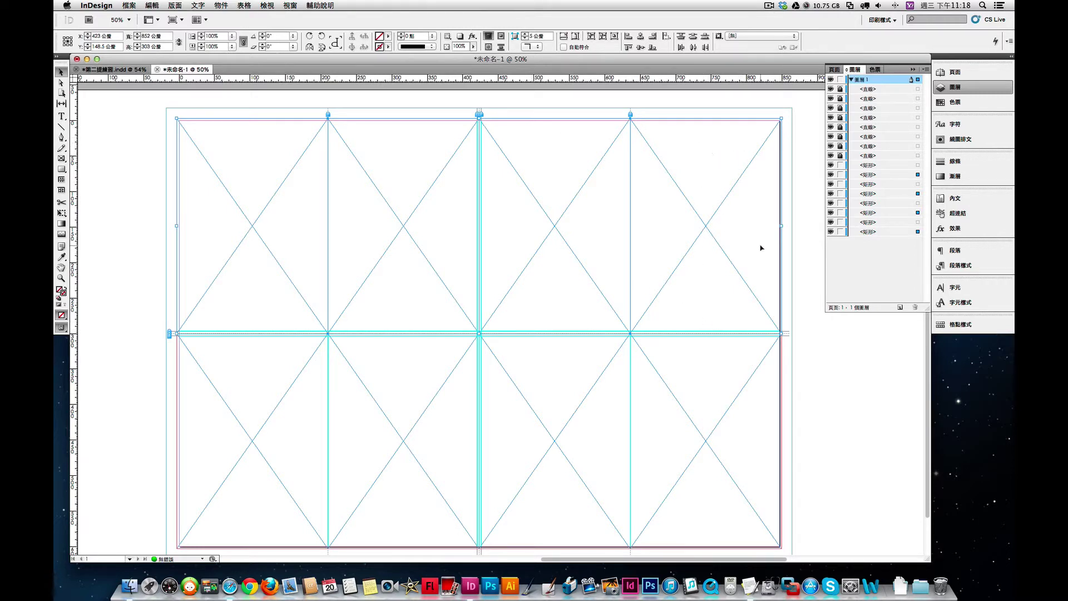
click(810, 271)
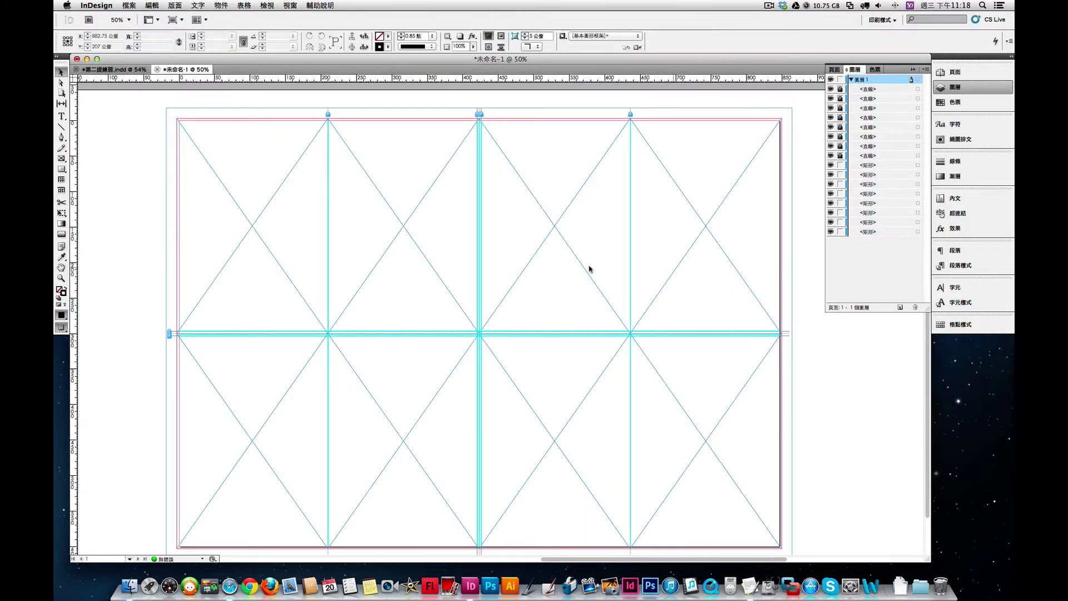
Place page 9 of 64.pdf into the first frame of the upper row
click(266, 208)
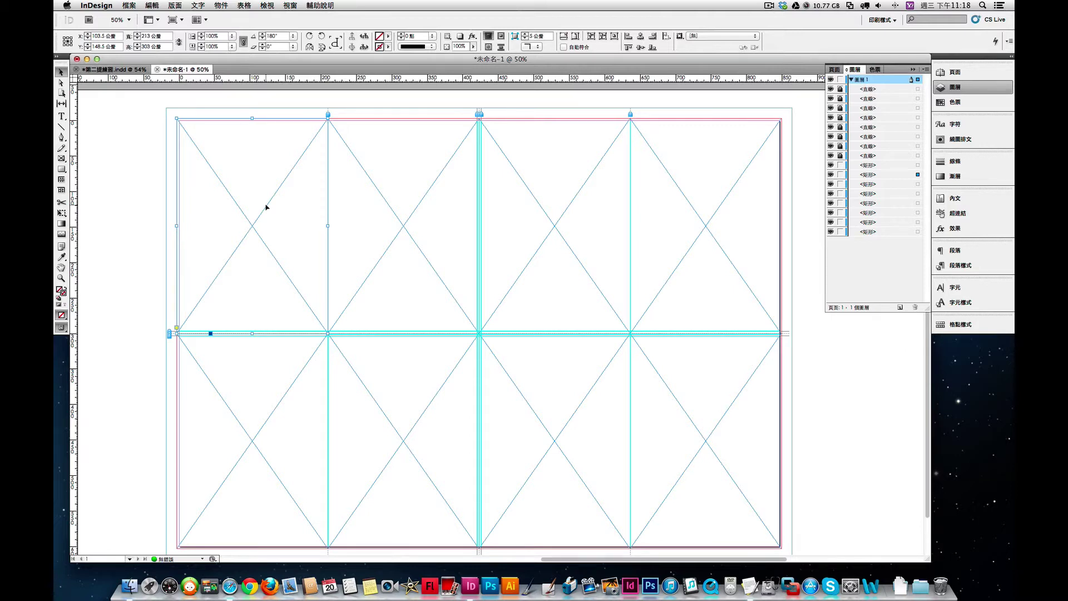
key(super+d)
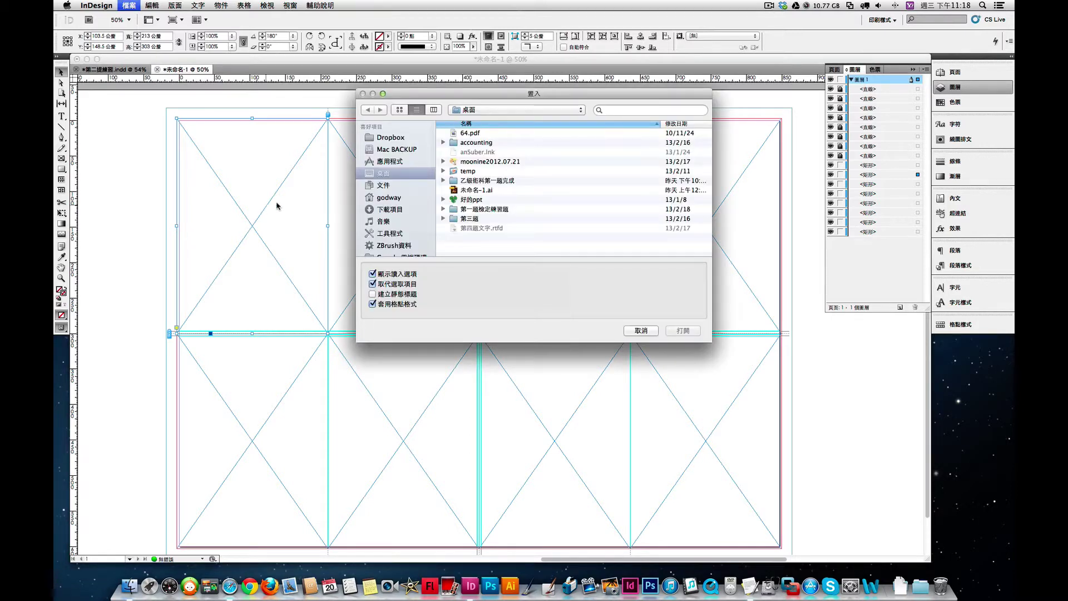
click(470, 133)
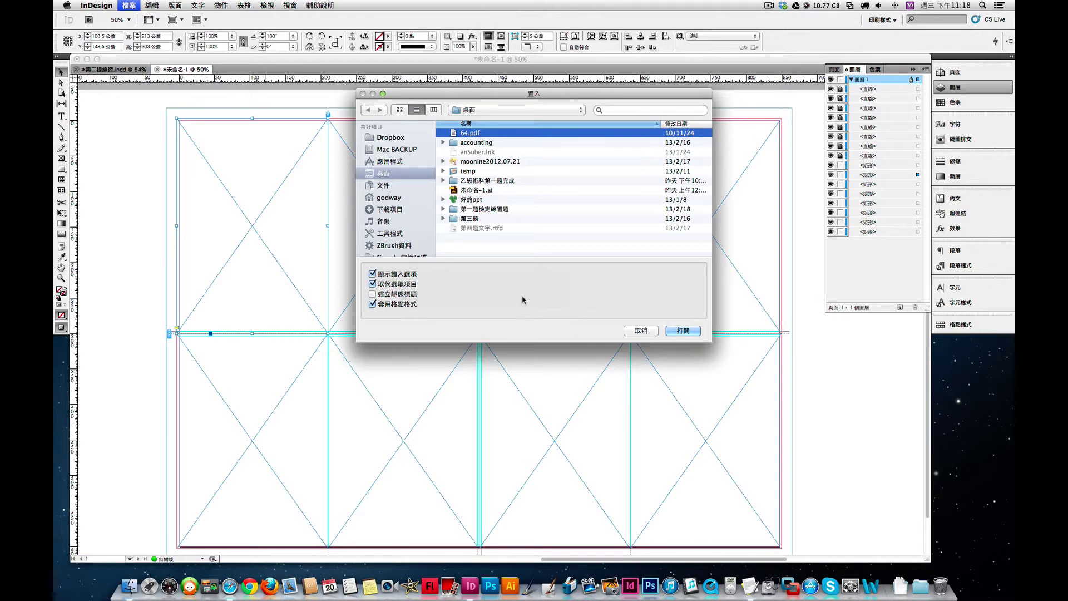
click(682, 331)
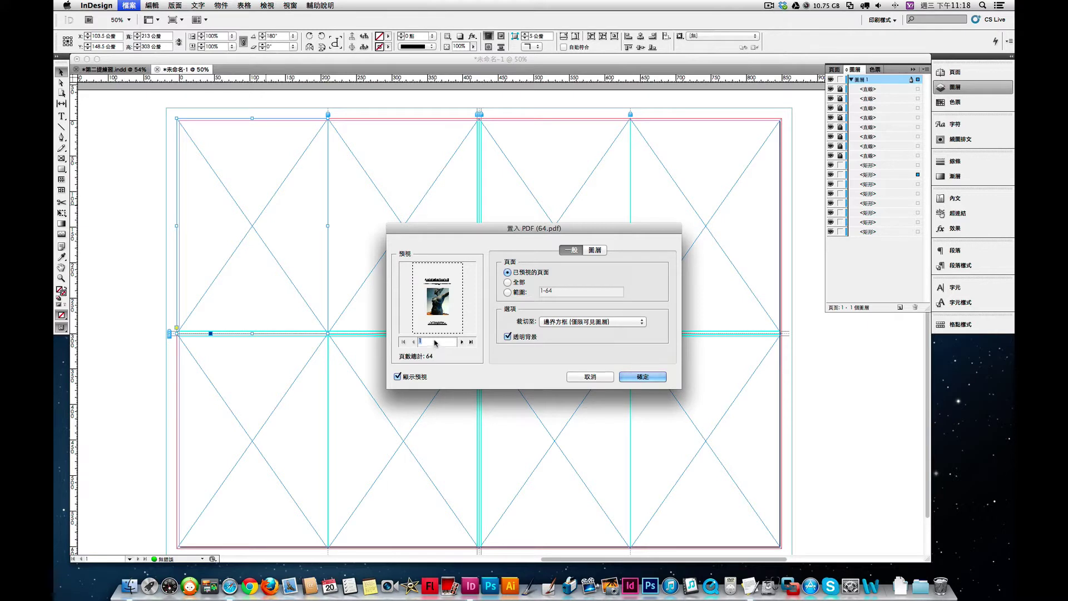
text(9)
click(645, 377)
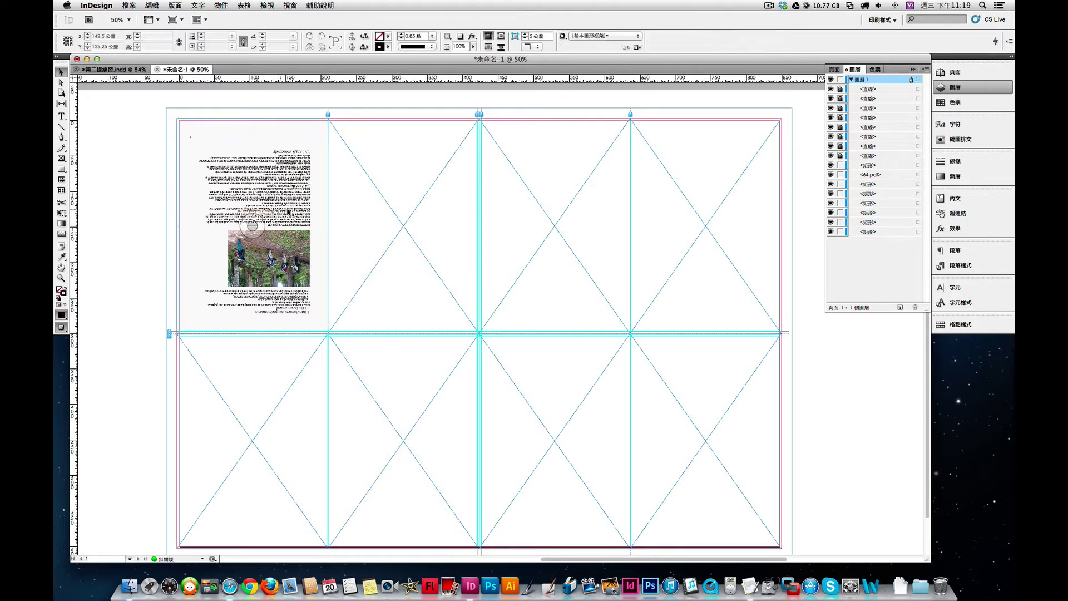
Place page 56 of 64.pdf into the second frame of the upper row
click(393, 216)
key(super+d)
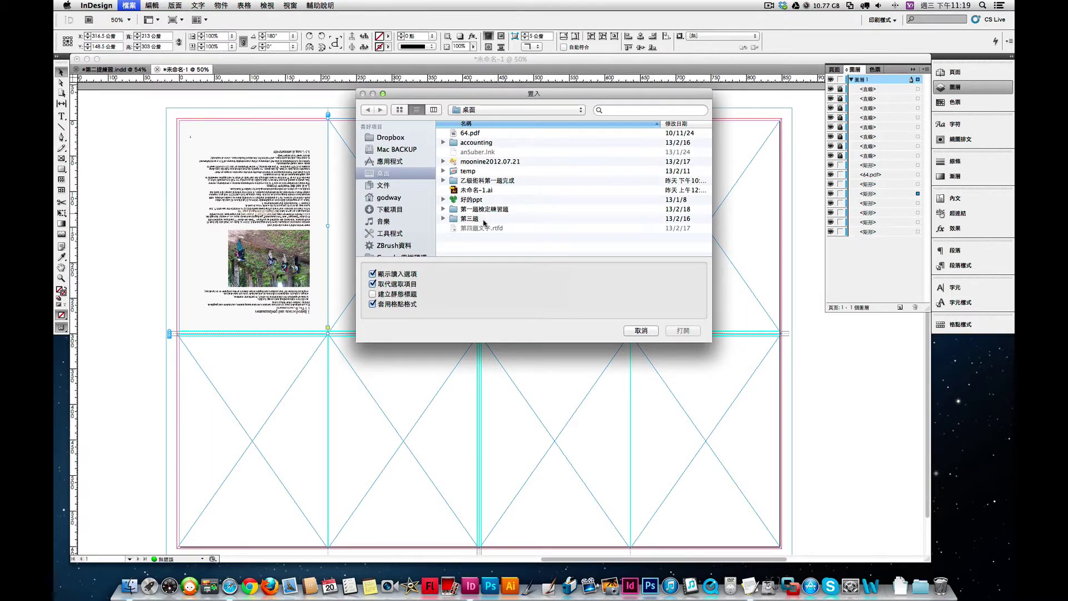
click(463, 135)
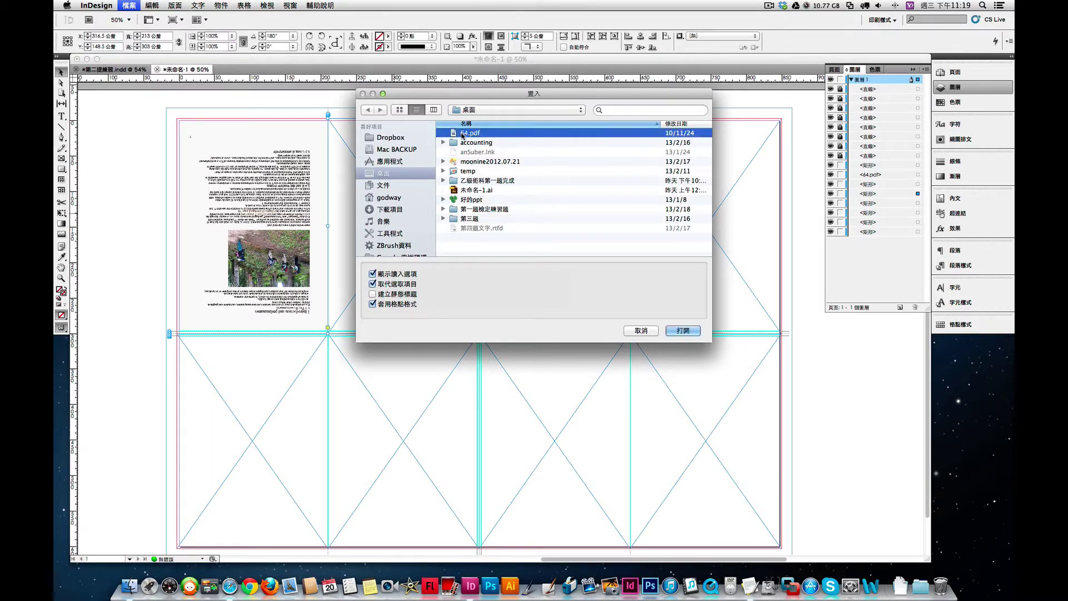
click(680, 331)
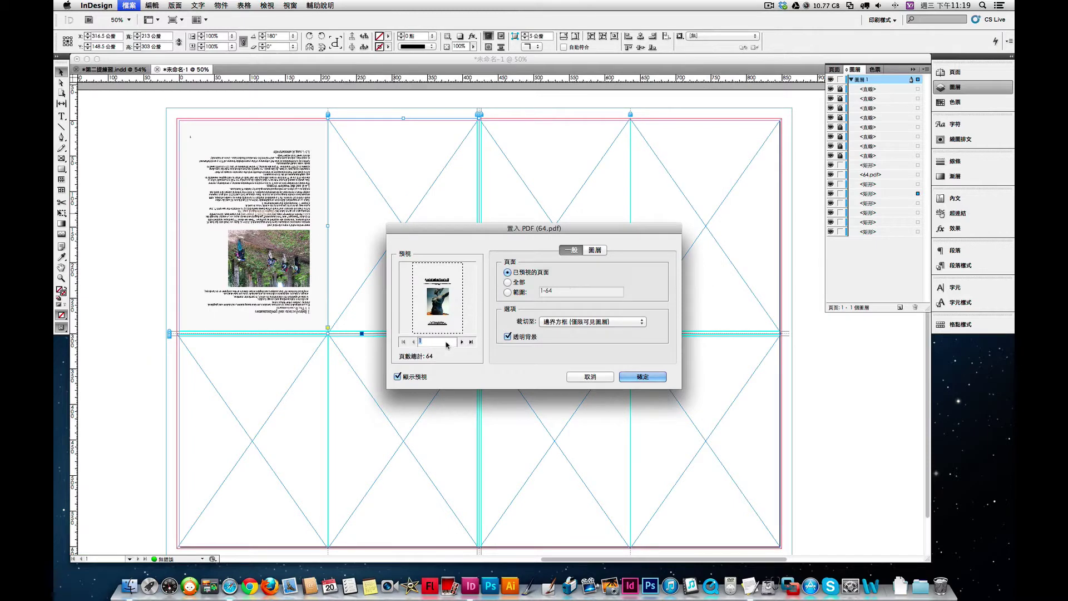
text(56)
click(644, 377)
Place page 53 of 64.pdf into the third frame of the upper row
click(404, 224)
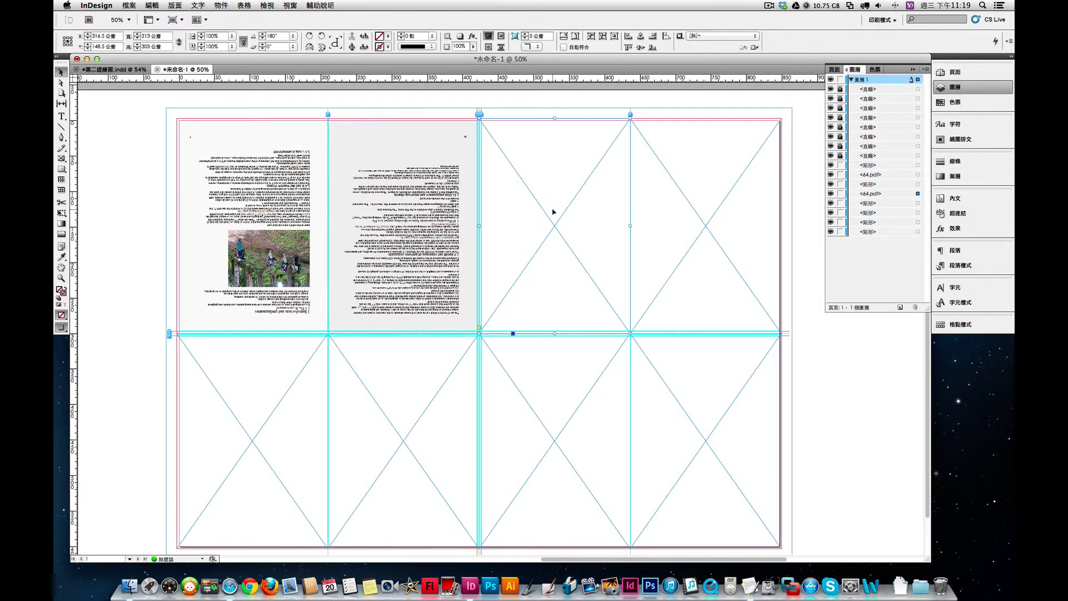
key(super+d)
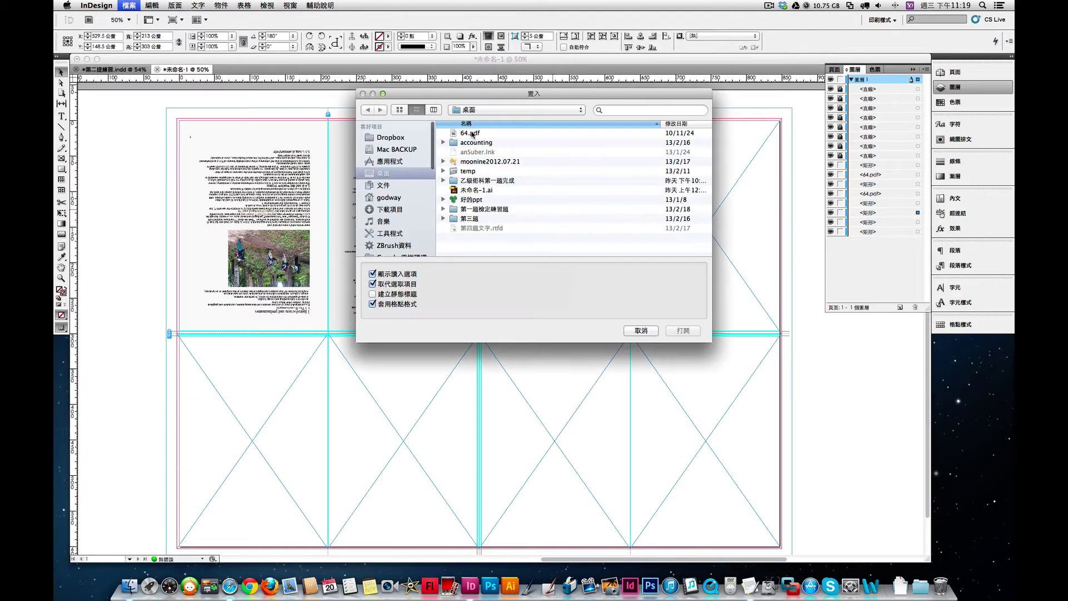
click(695, 331)
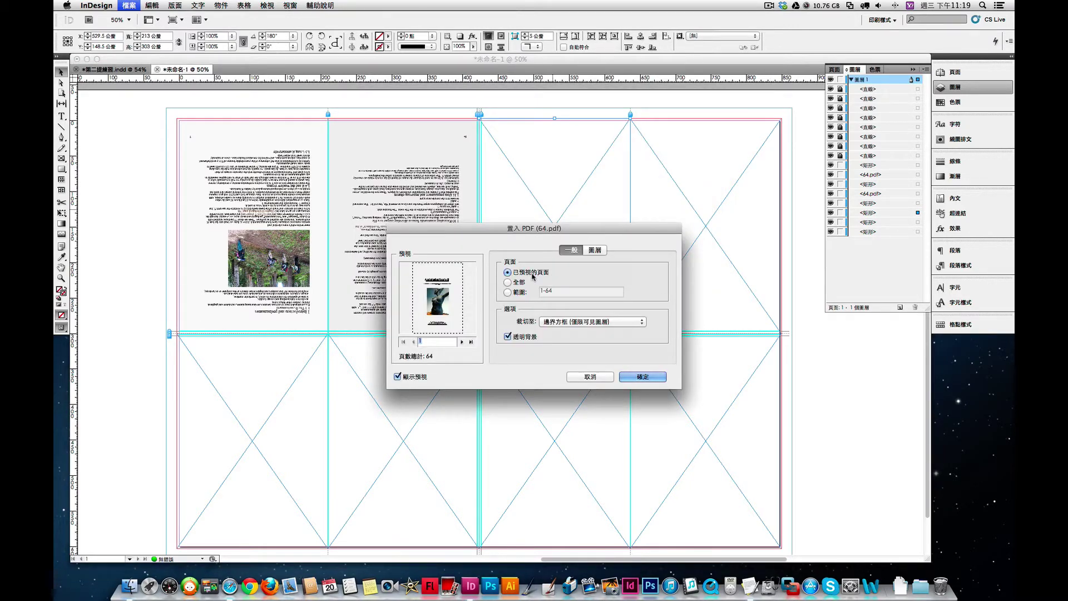
text(53)
click(642, 376)
click(626, 290)
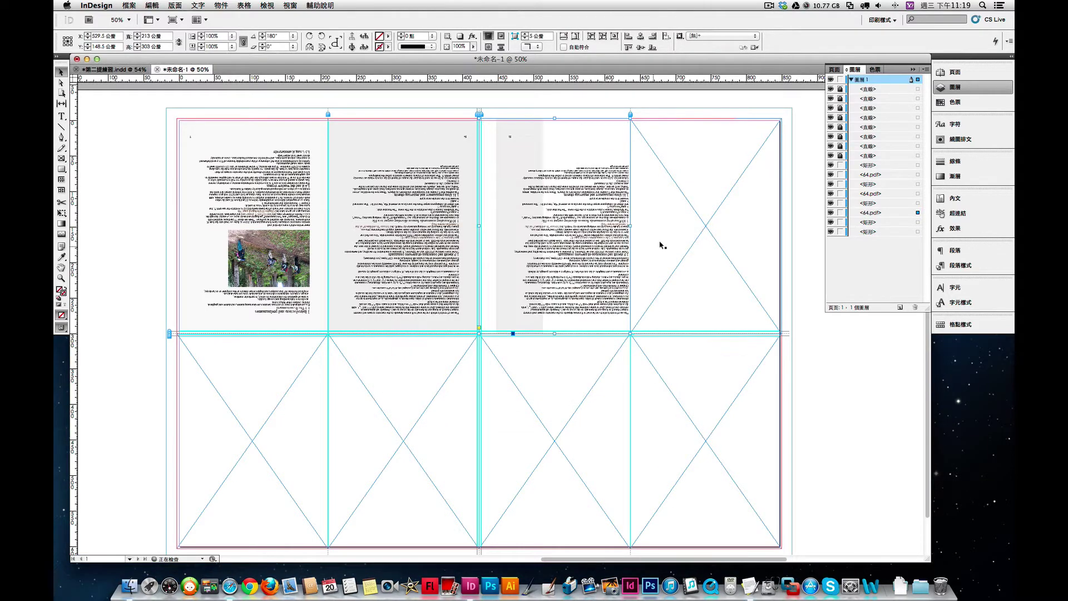
Place the matching page of 64.pdf into the fourth frame of the upper row and deselect it
click(698, 240)
key(super+d)
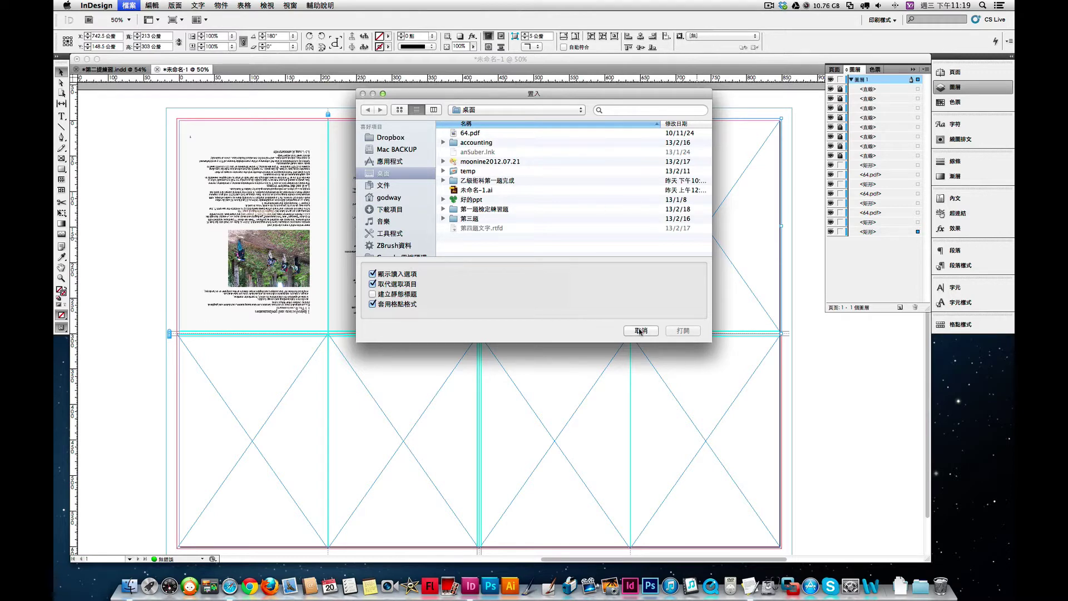
double_click(475, 136)
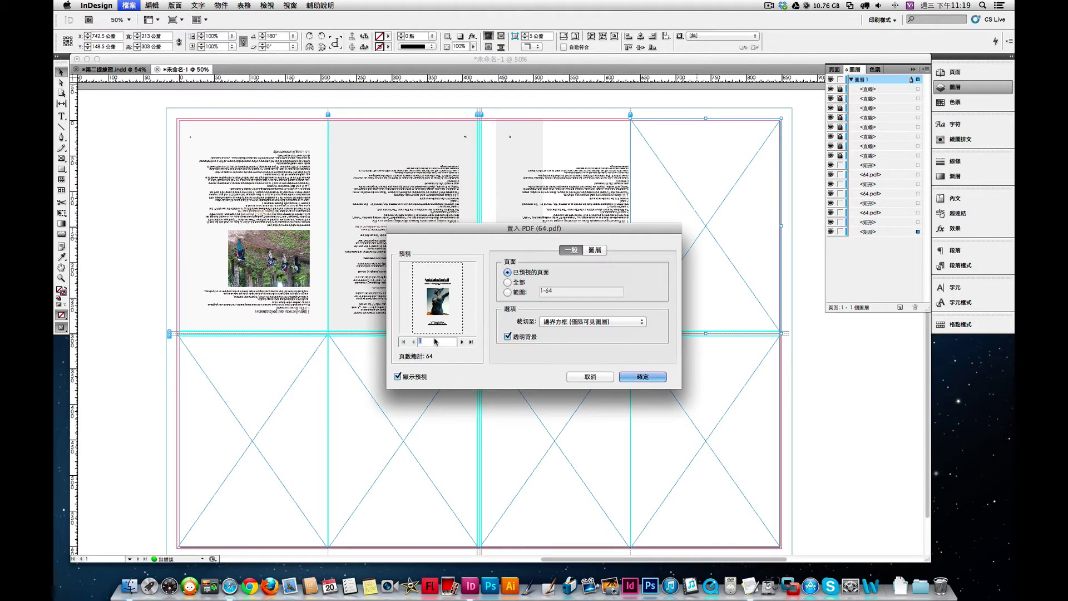
click(648, 377)
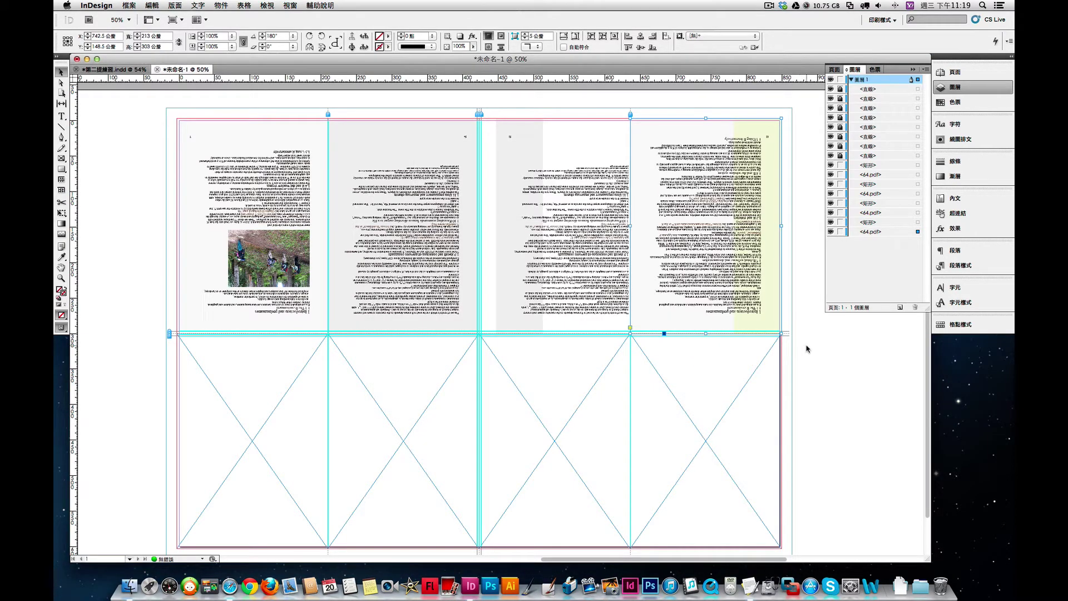
click(805, 363)
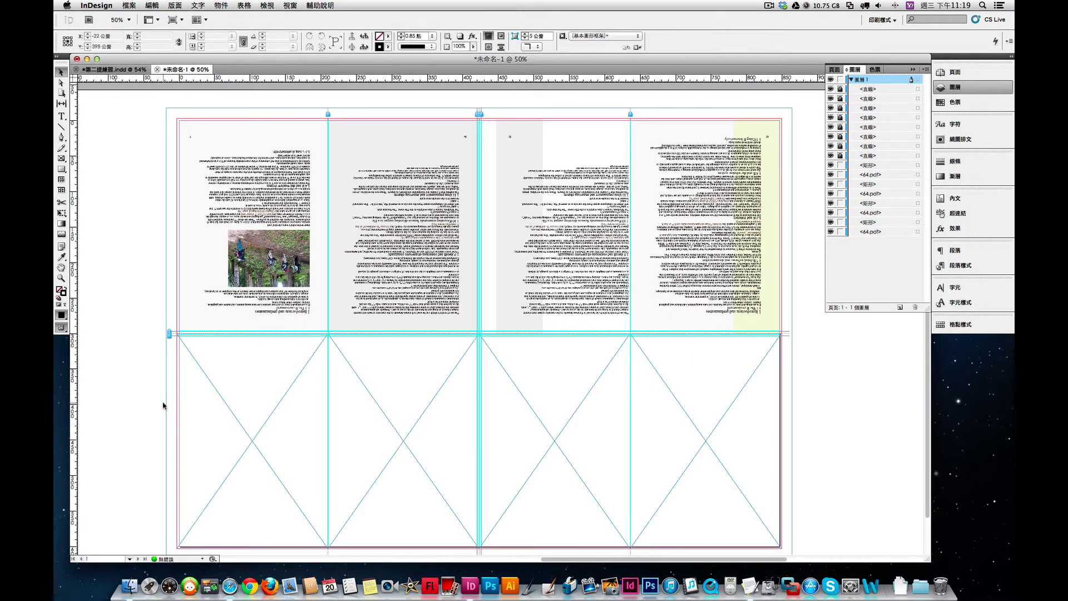
Place page 16 of 64.pdf into the first frame of the lower row
drag(162, 403, 283, 470)
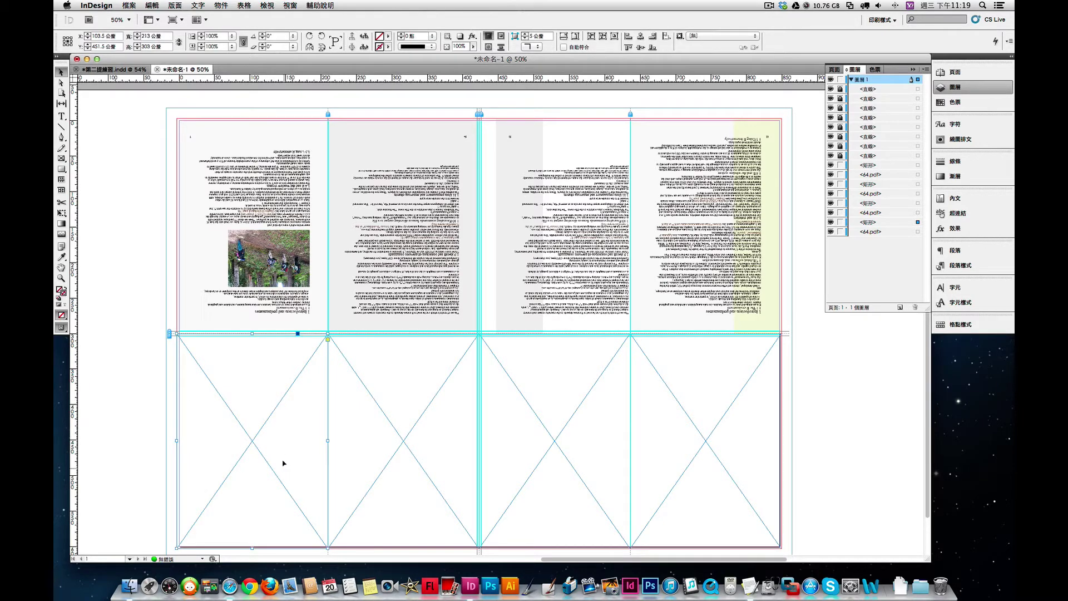
click(126, 6)
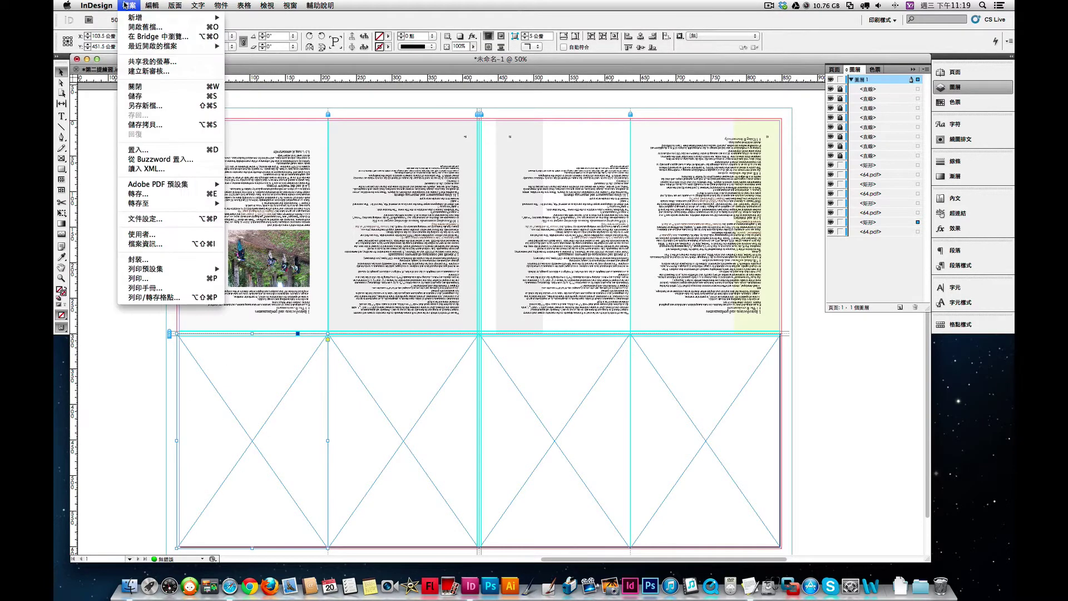
click(137, 150)
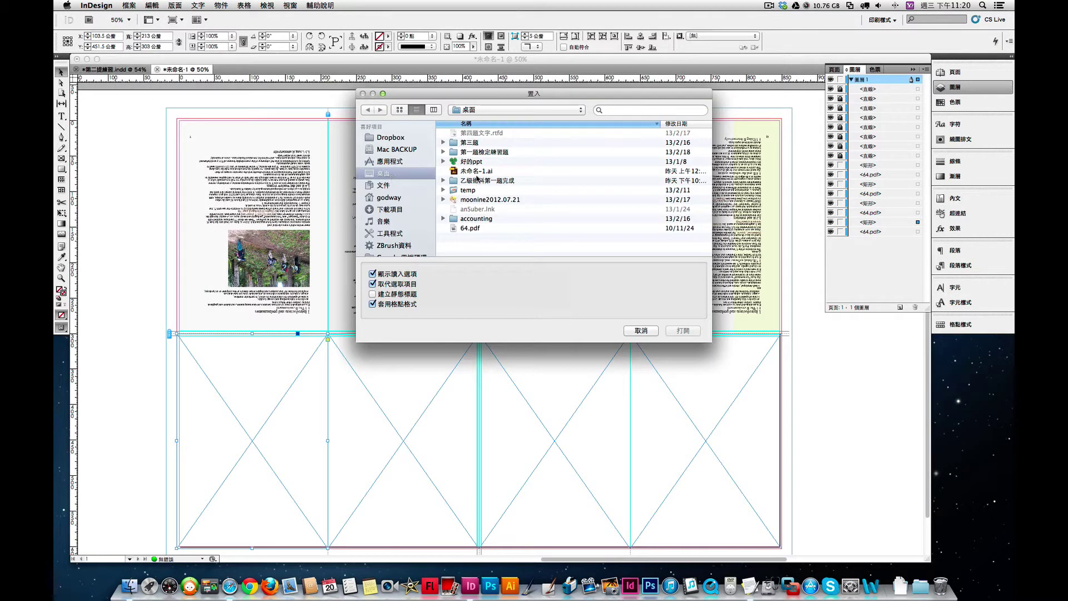
double_click(474, 228)
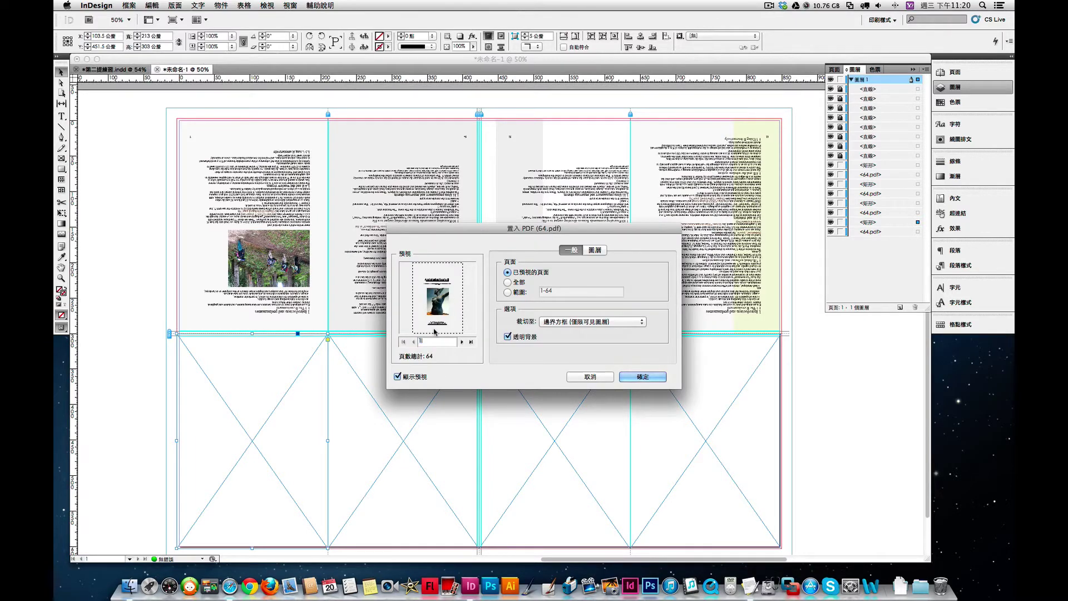
text(6)
click(634, 380)
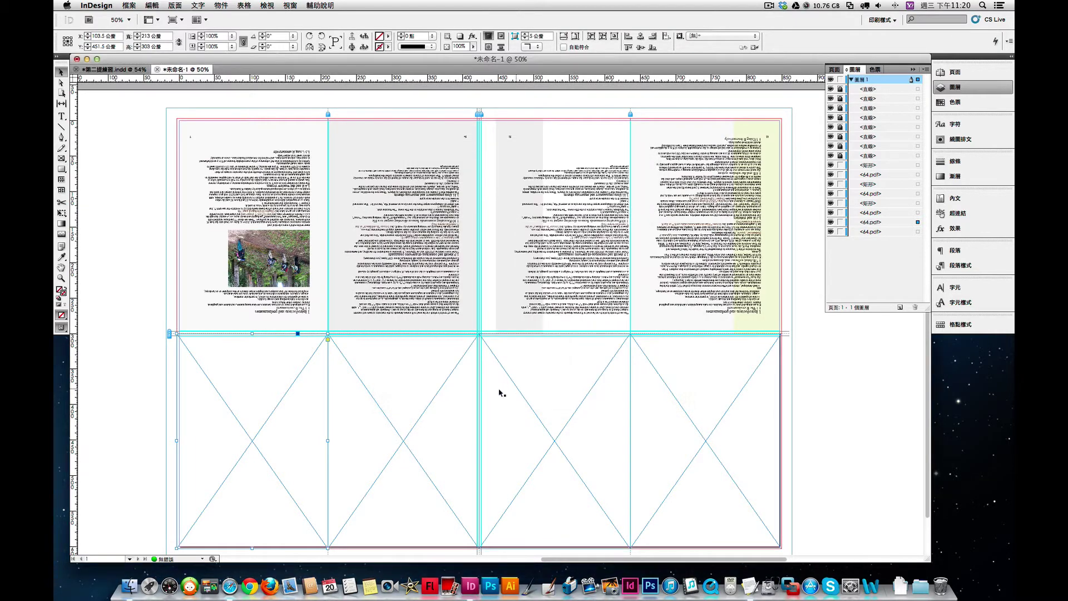
Place page 49 of 64.pdf into the second frame of the lower row
click(431, 404)
key(super+d)
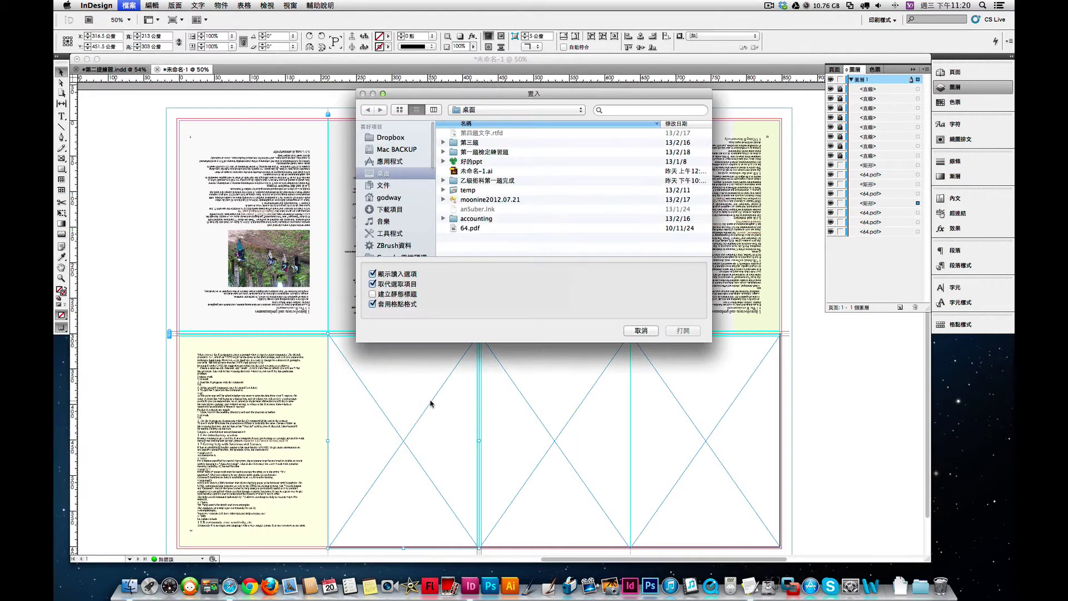
double_click(471, 228)
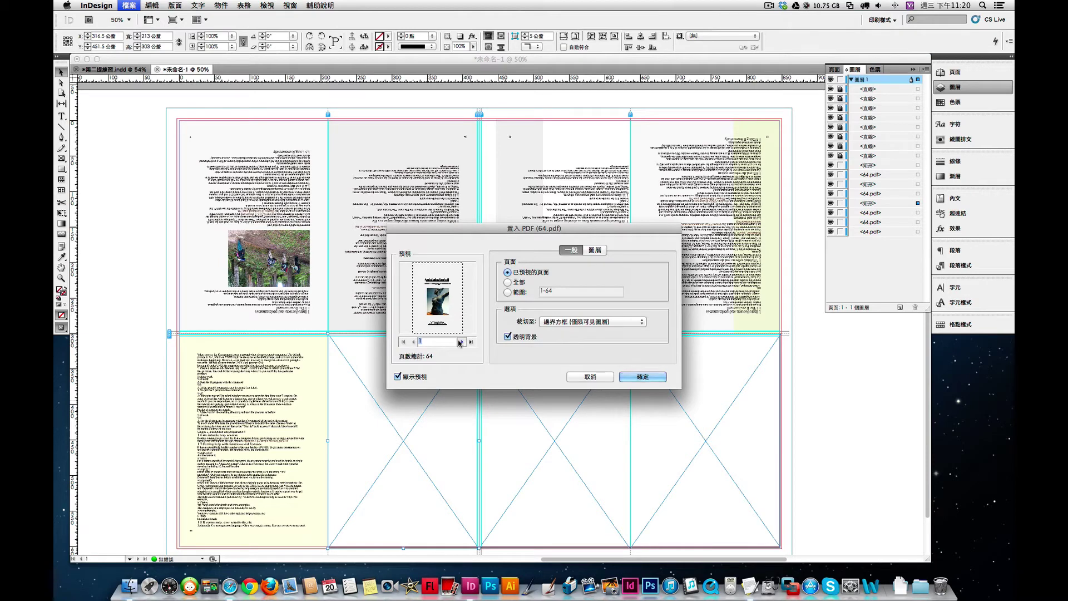
text(49)
click(631, 376)
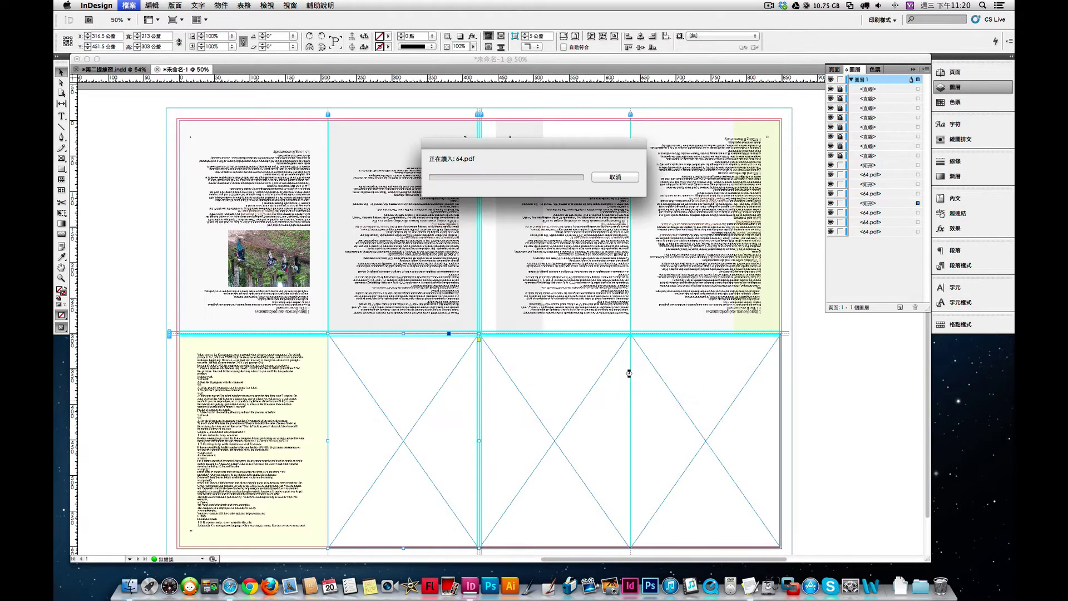
Place page 52 of 64.pdf into the third frame of the lower row
click(579, 401)
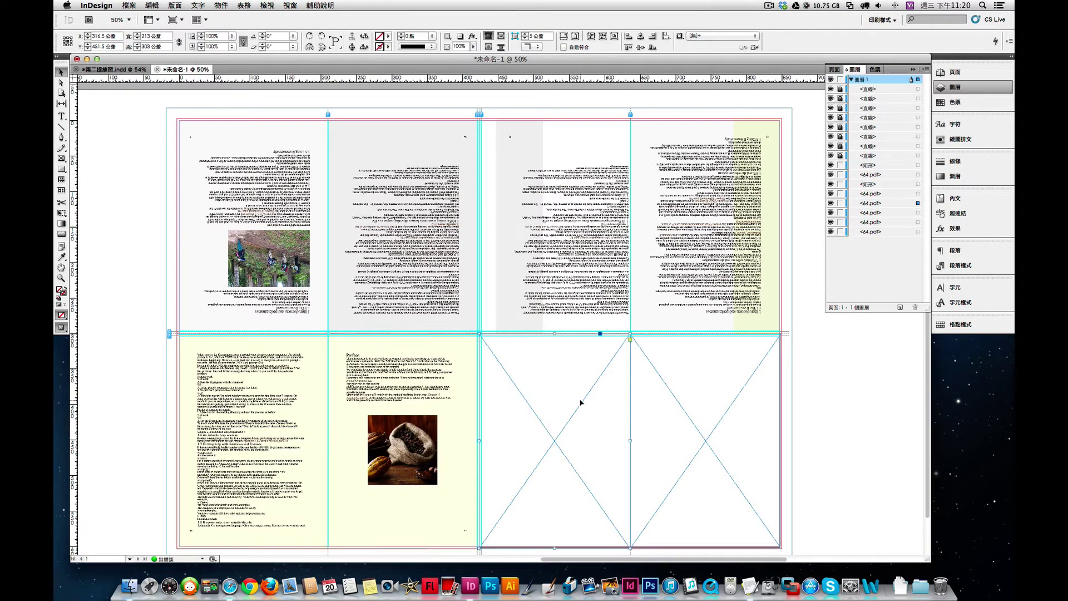
key(super+d)
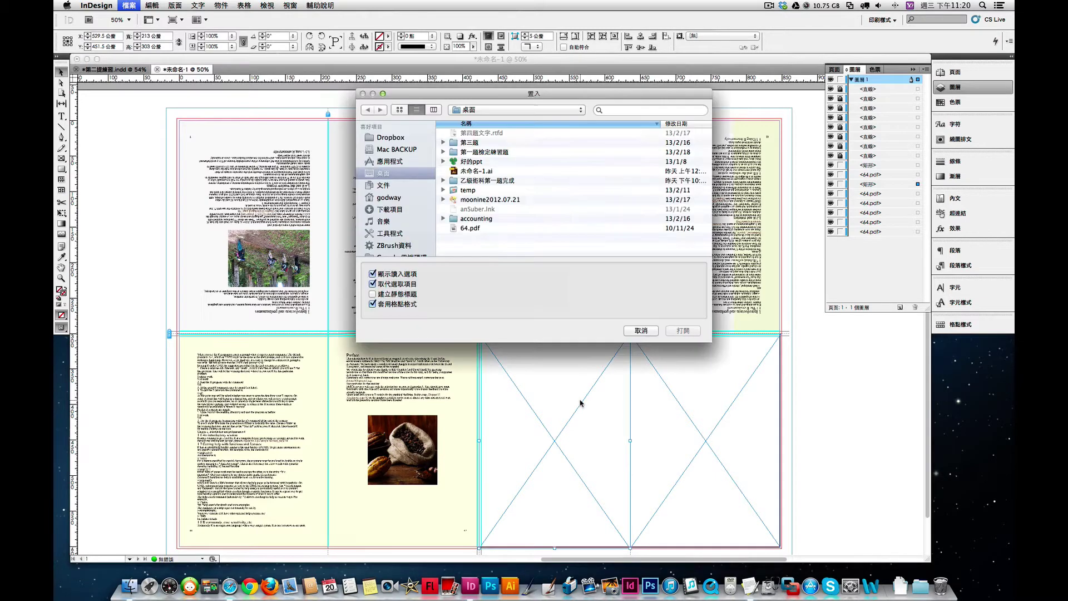
double_click(471, 228)
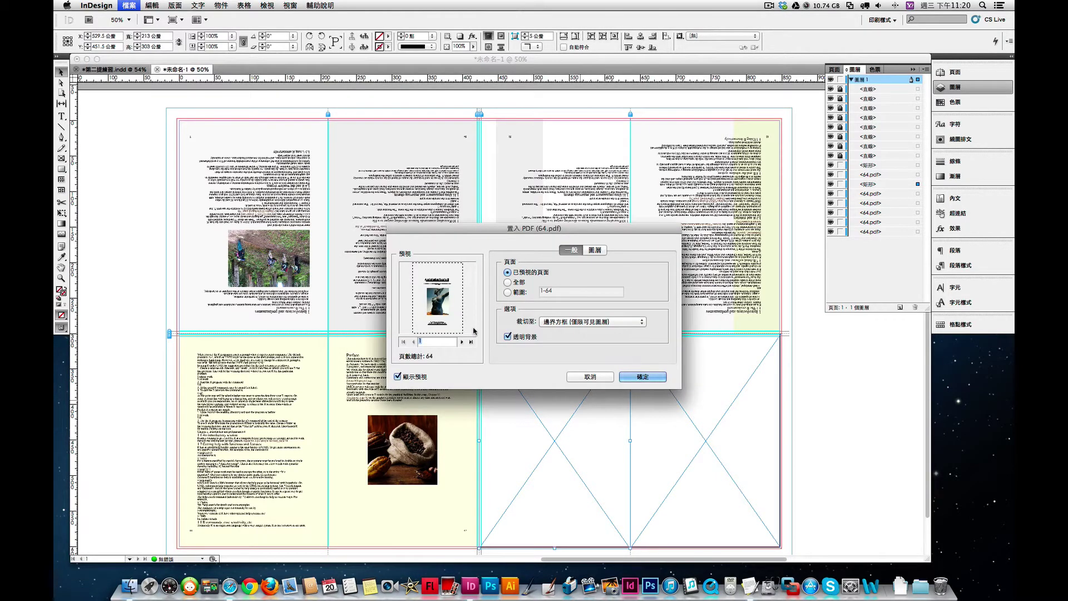
text(52)
click(642, 377)
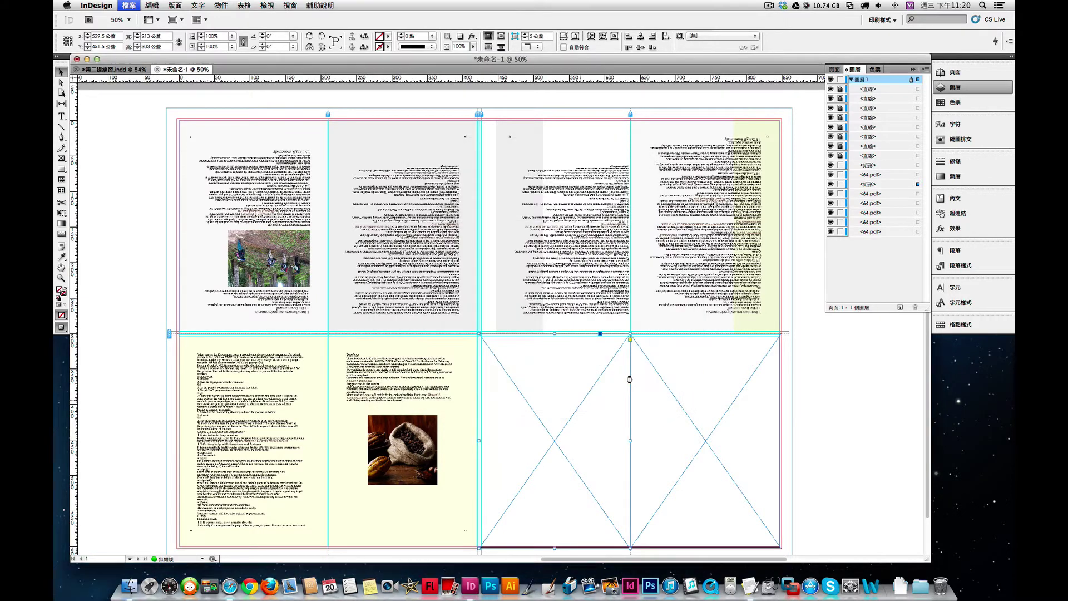
click(555, 439)
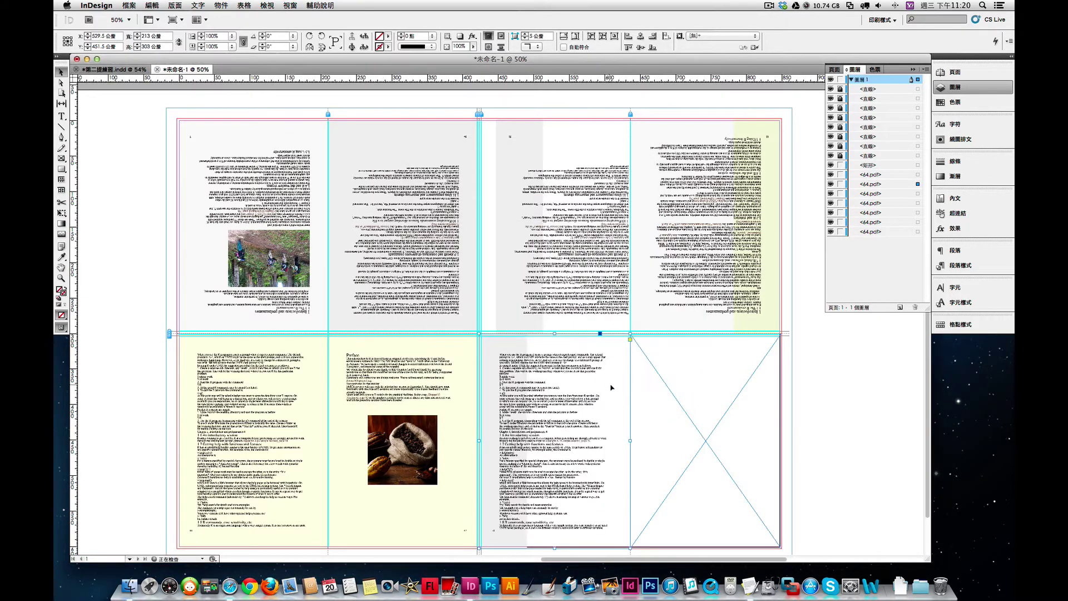
Place page 13 of 64.pdf into the fourth frame of the lower row and deselect it
click(726, 410)
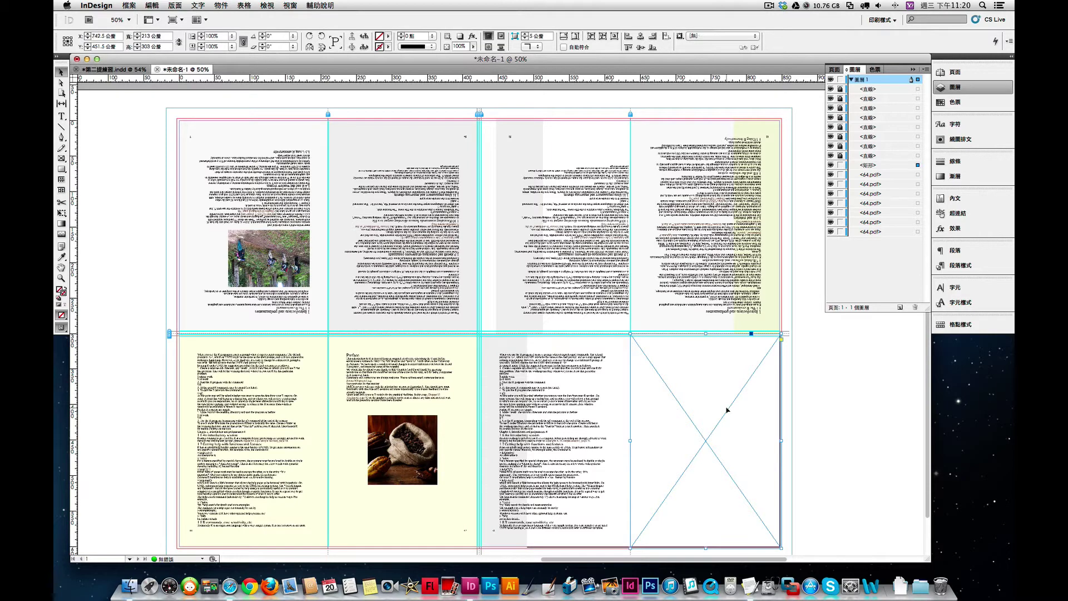
key(super+d)
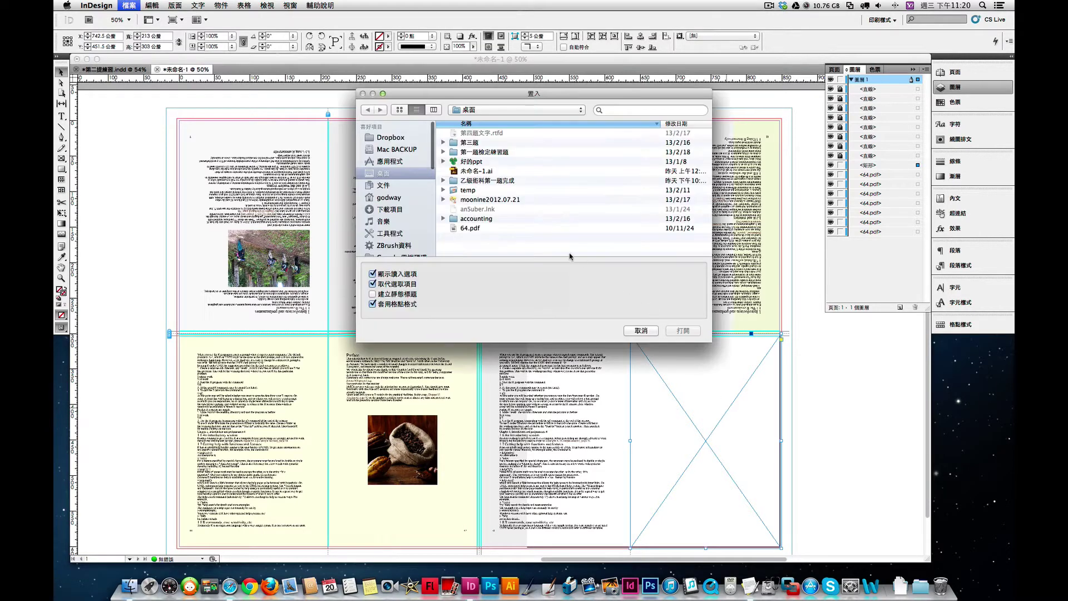
click(470, 229)
click(675, 331)
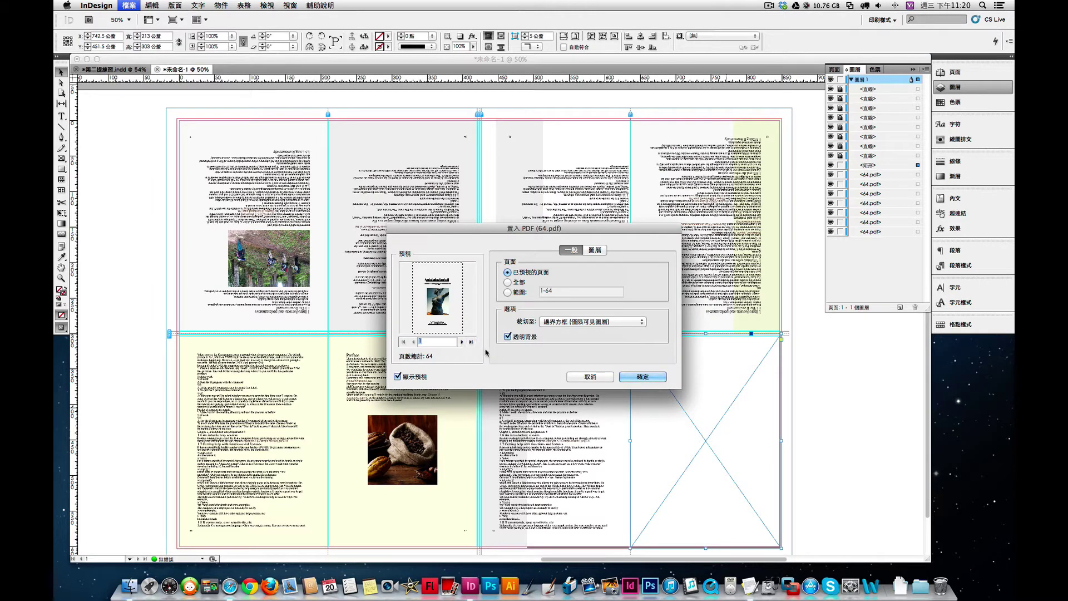
text(13)
click(636, 379)
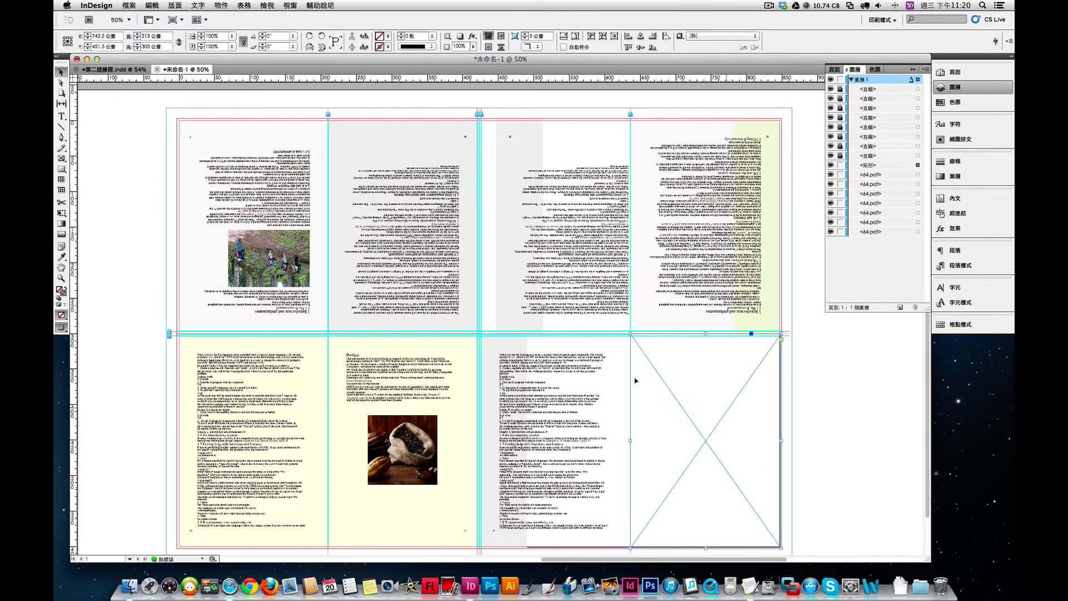
click(835, 398)
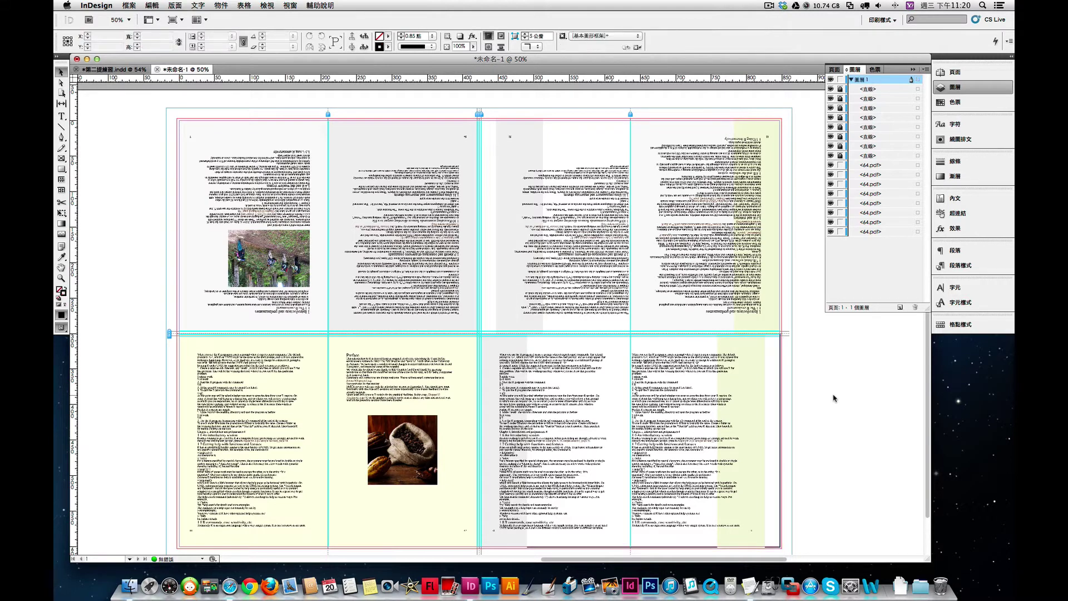
Shift the PDF content inside the fourth lower-row frame horizontally toward its outer edge, to about X 115 mm
click(757, 398)
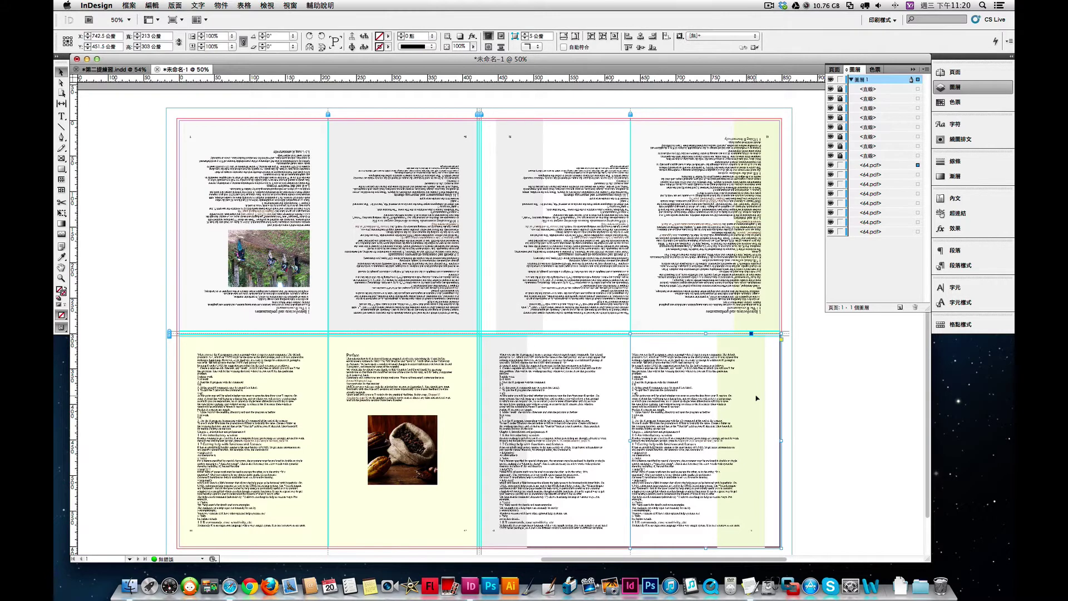
click(64, 279)
drag(615, 317, 850, 556)
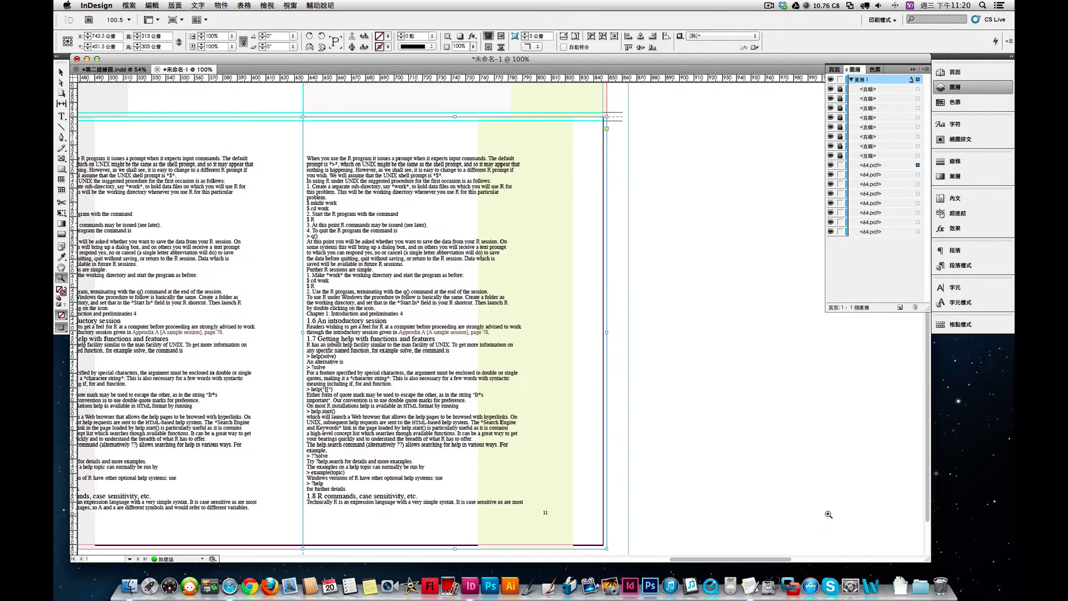
key(super+1)
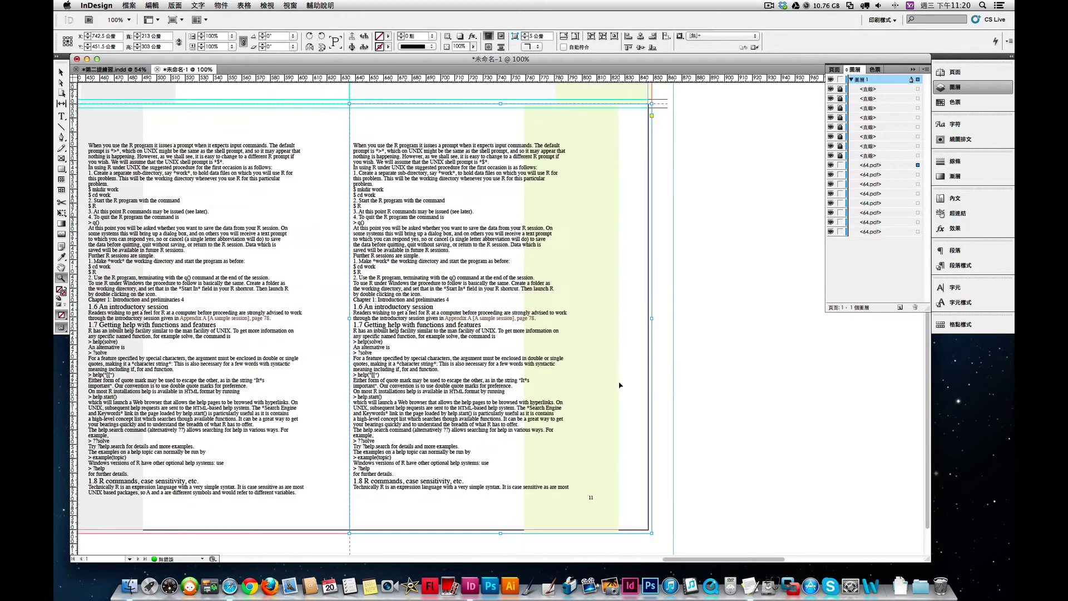
key(super+minus)
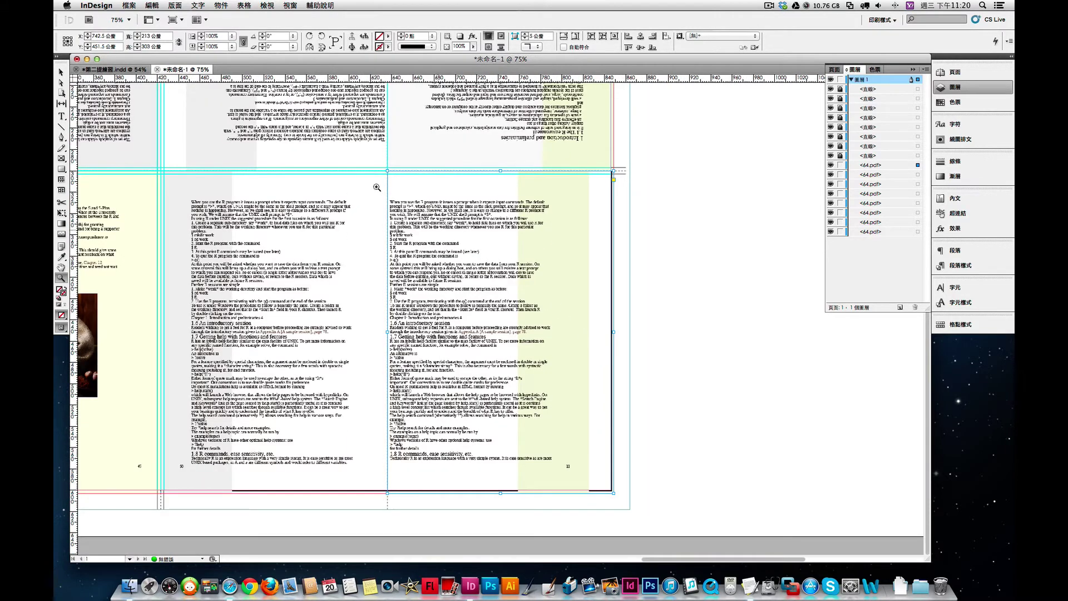
click(61, 83)
click(525, 280)
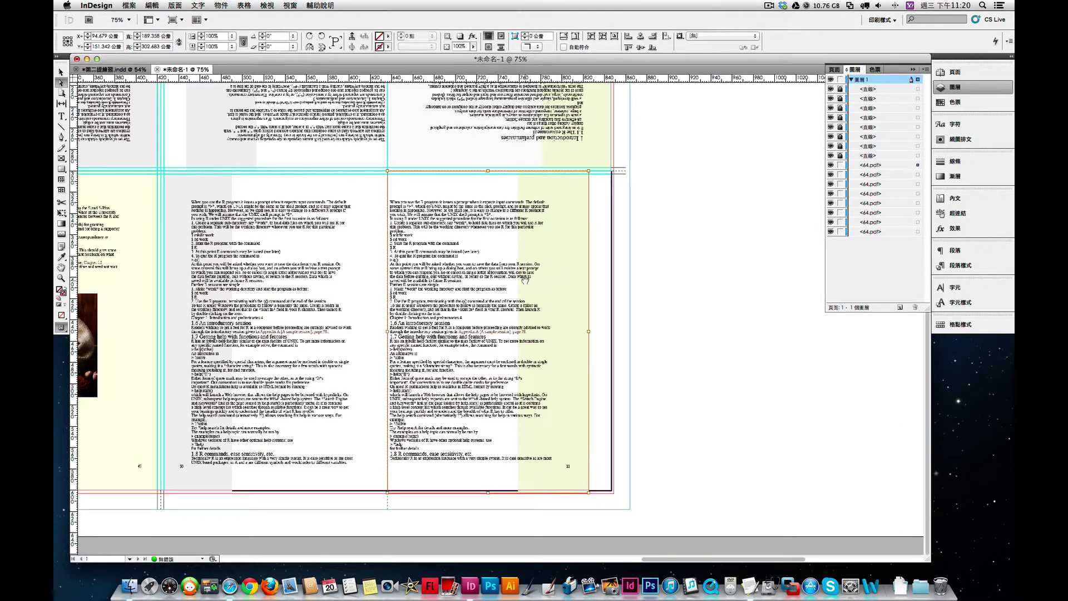
drag(525, 280, 548, 282)
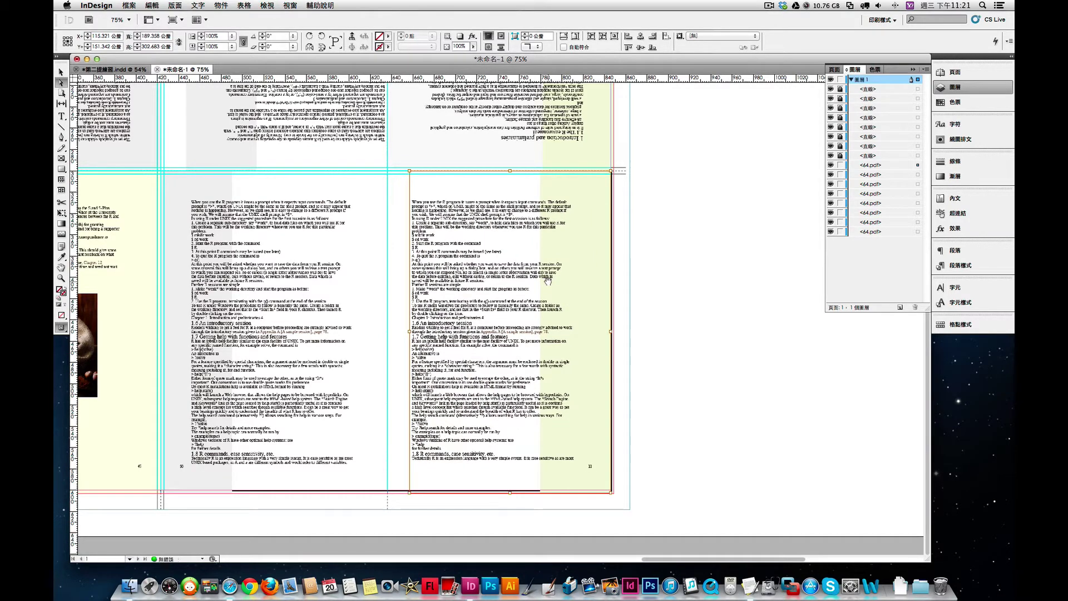
Nudge the fourth lower-row frame's PDF content further outward to about X 117.6 mm, so it meets the bleed edge
key(Right)
key(Right)
key(Right)
key(Right)
key(Right)
key(Right)
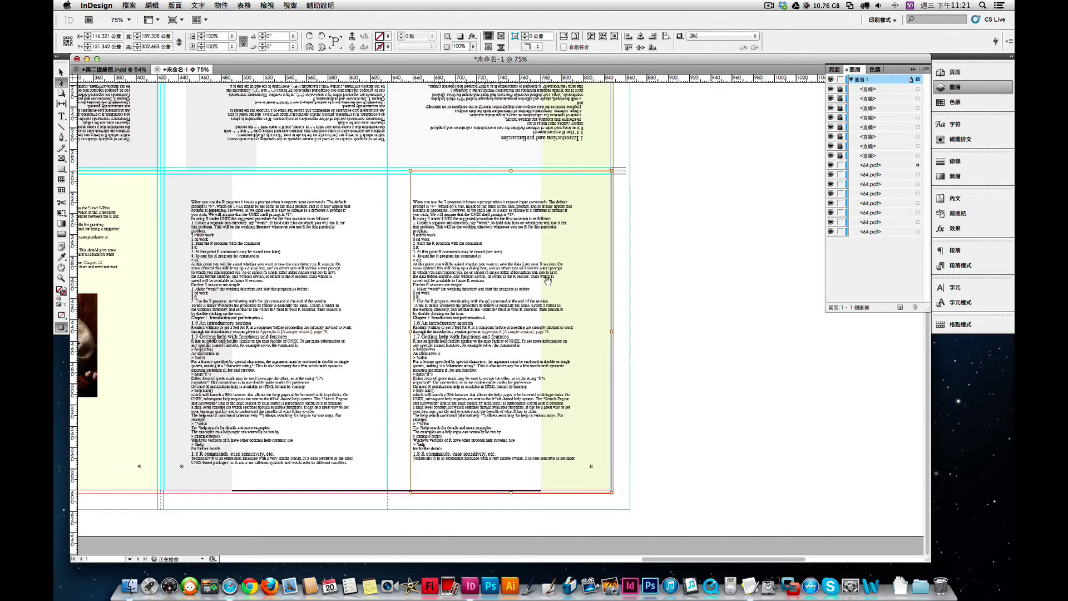
key(Right)
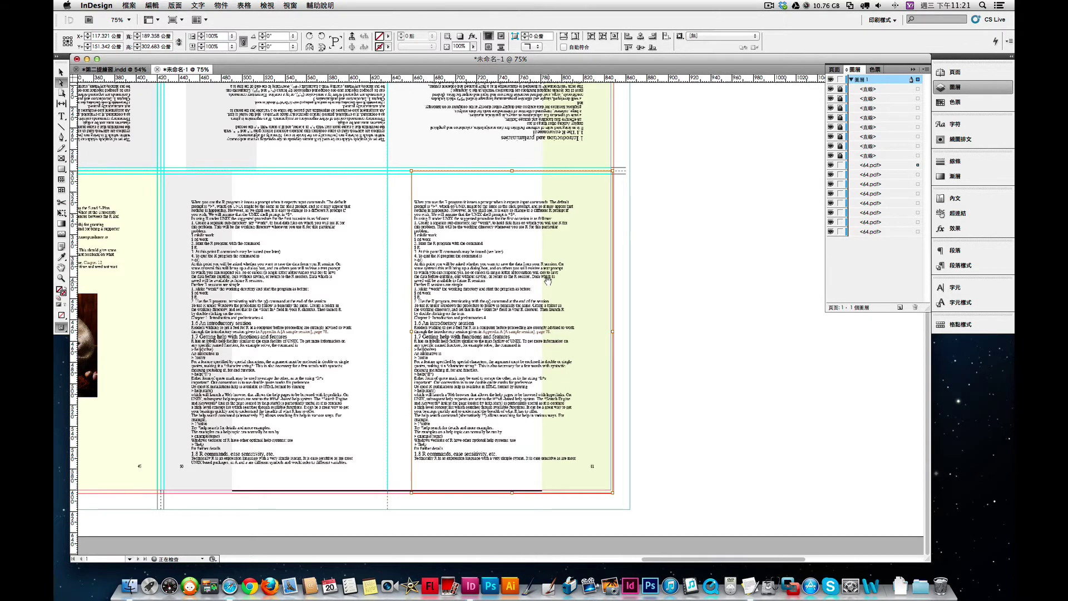
key(Right)
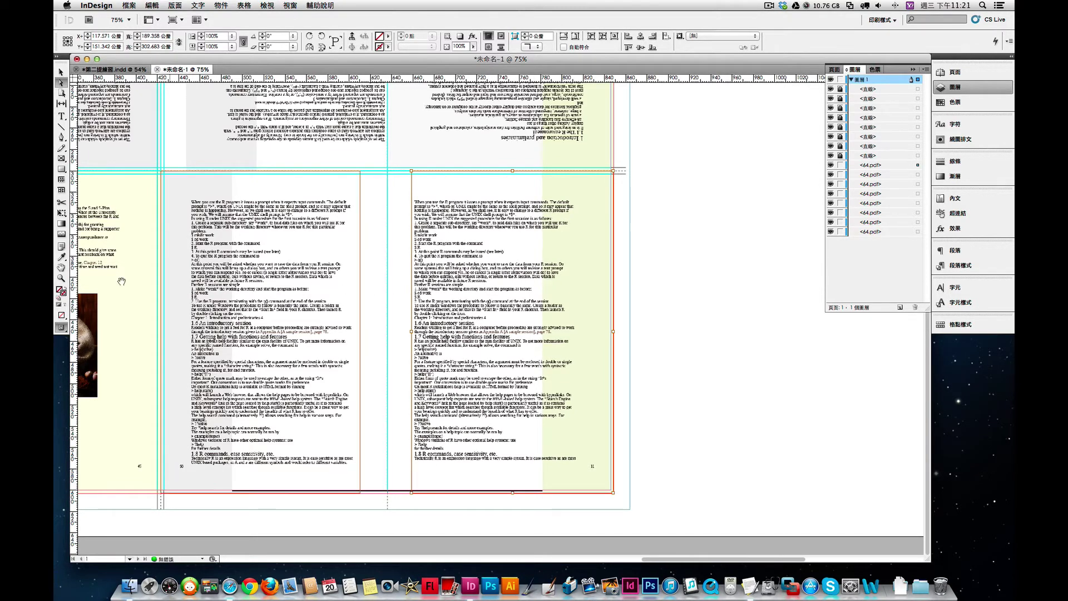
Try nudging the fourth lower-row page content further outward to about X 118.3 mm, and bring it back to about X 117.6 mm
key(z)
drag(512, 148, 652, 232)
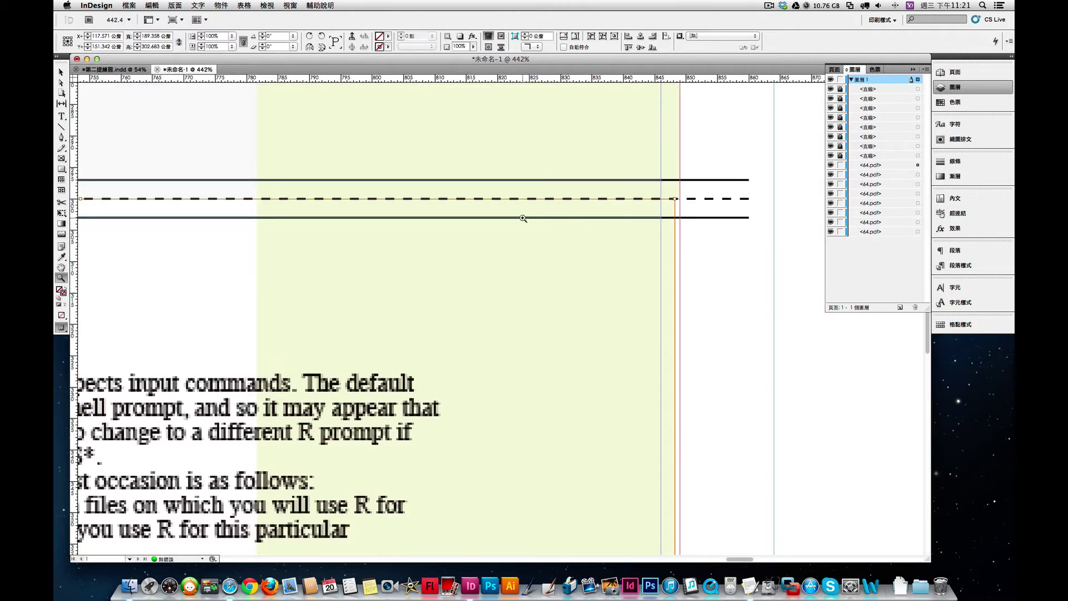
key(Right)
key(Right)
key(Right)
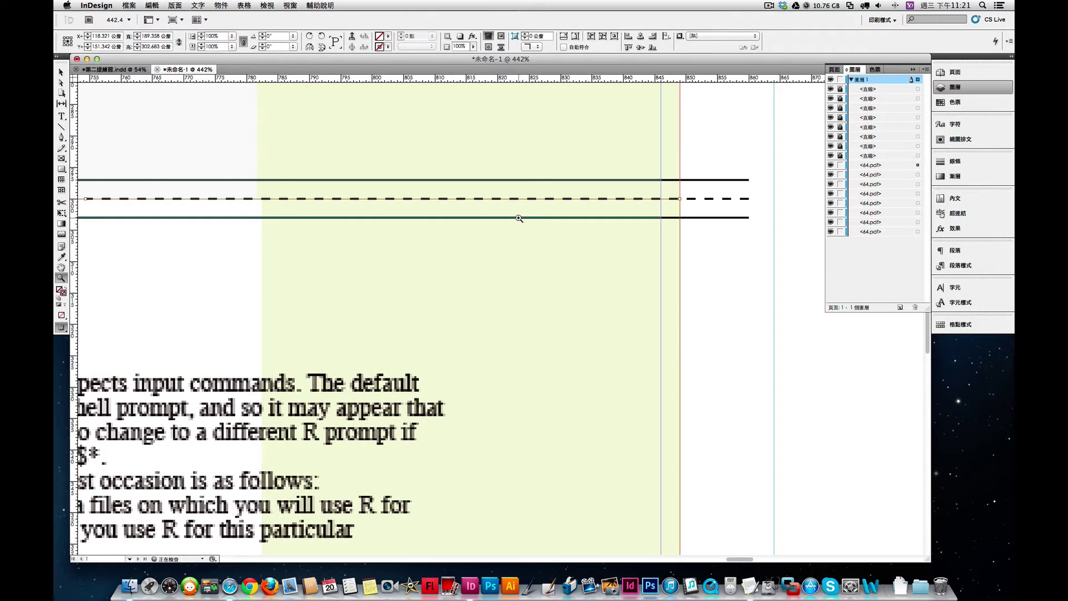
key(Left)
key(Left)
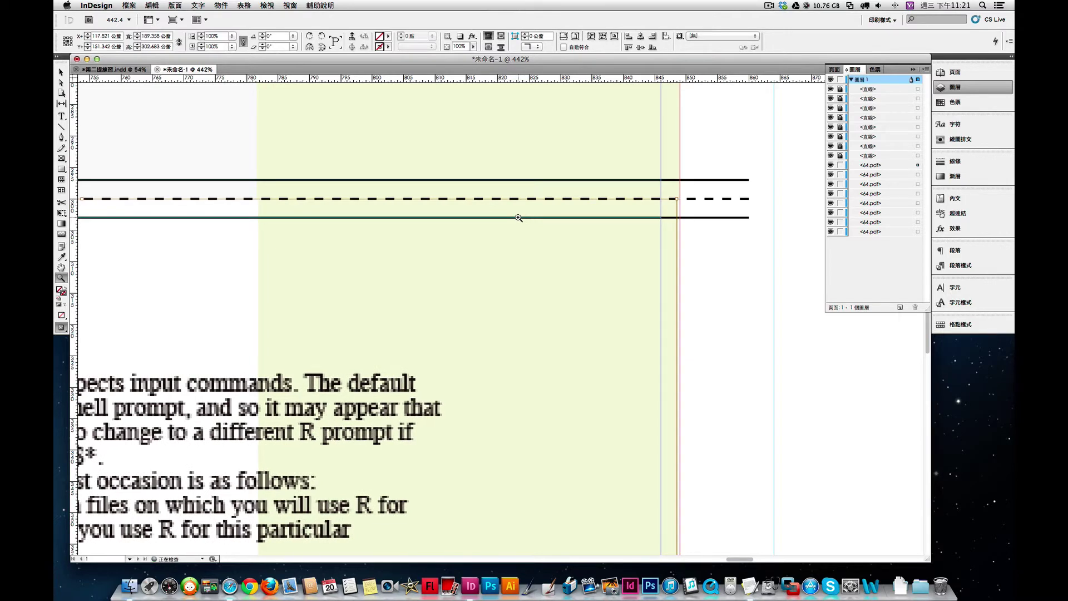
key(Left)
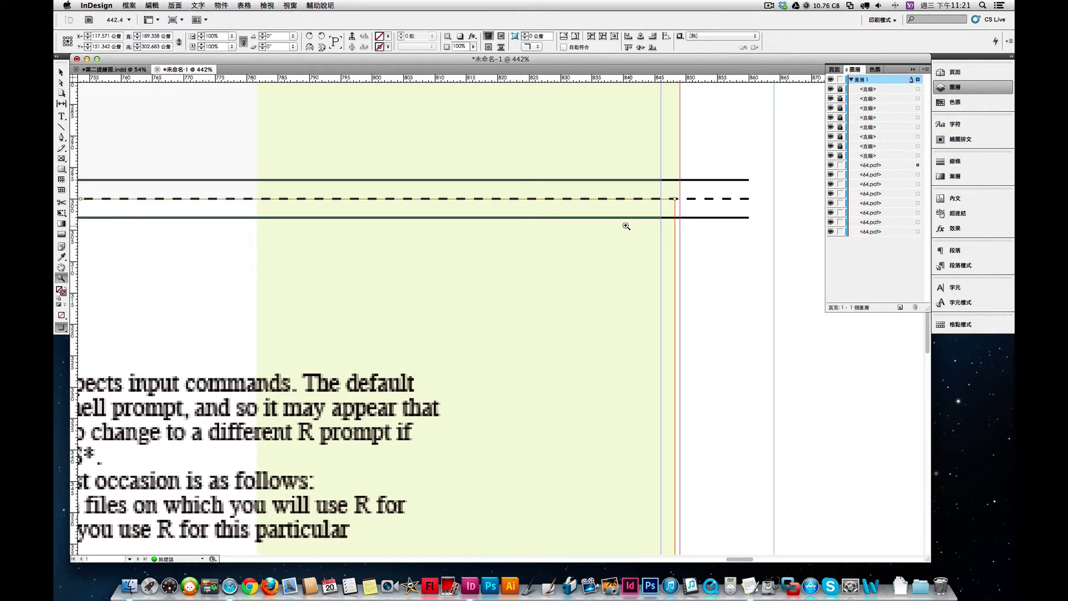
click(61, 72)
double_click(61, 267)
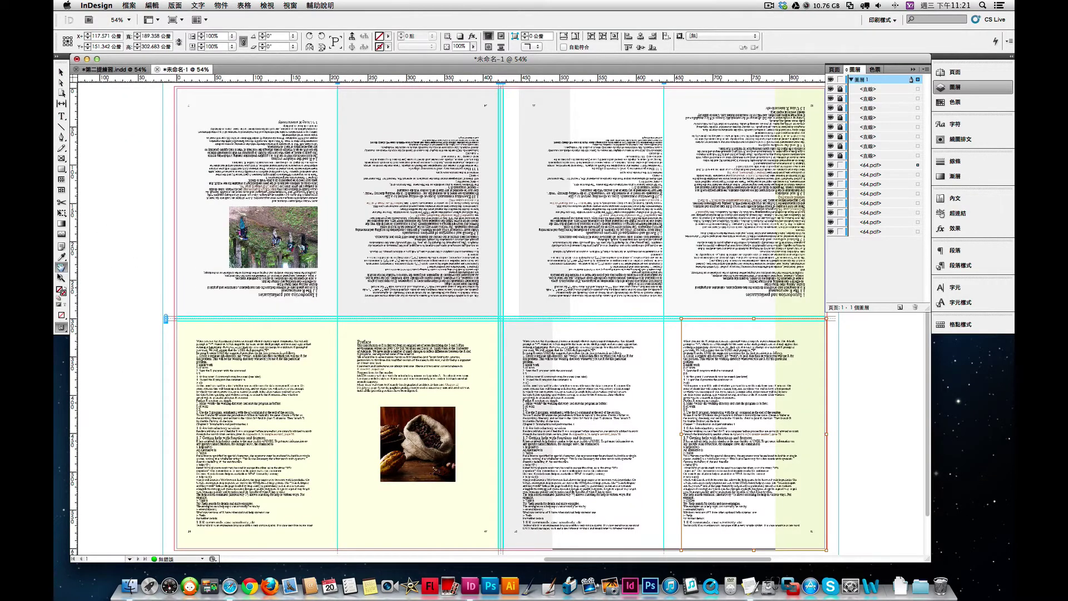
Examine how the PDF content of the third lower-row frame aligns with the sheet's centre line
key(z)
drag(490, 299, 756, 441)
click(61, 82)
click(202, 200)
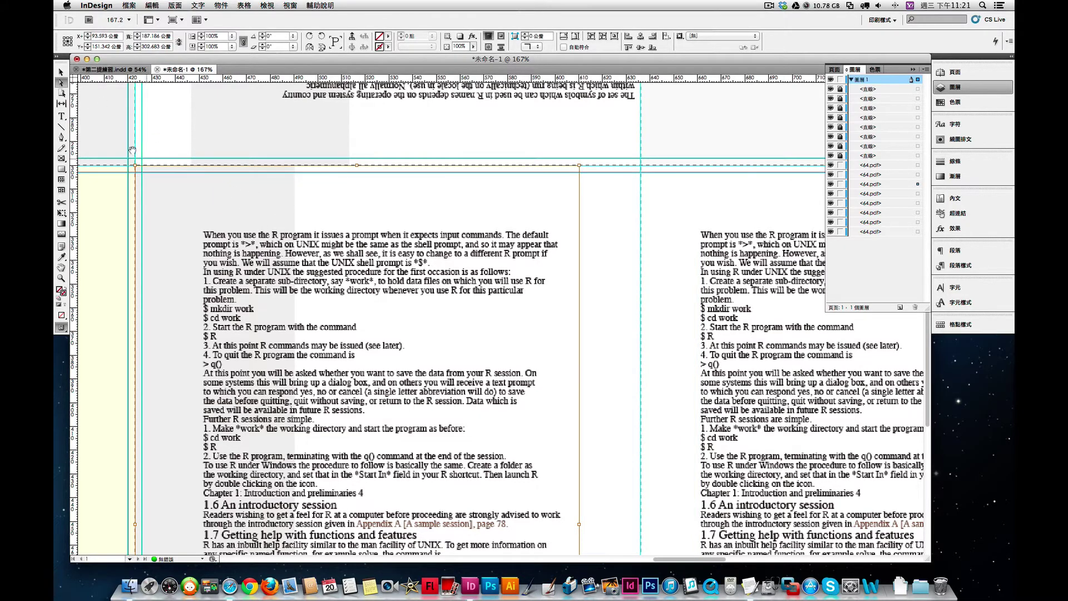
click(62, 73)
key(c)
key(h)
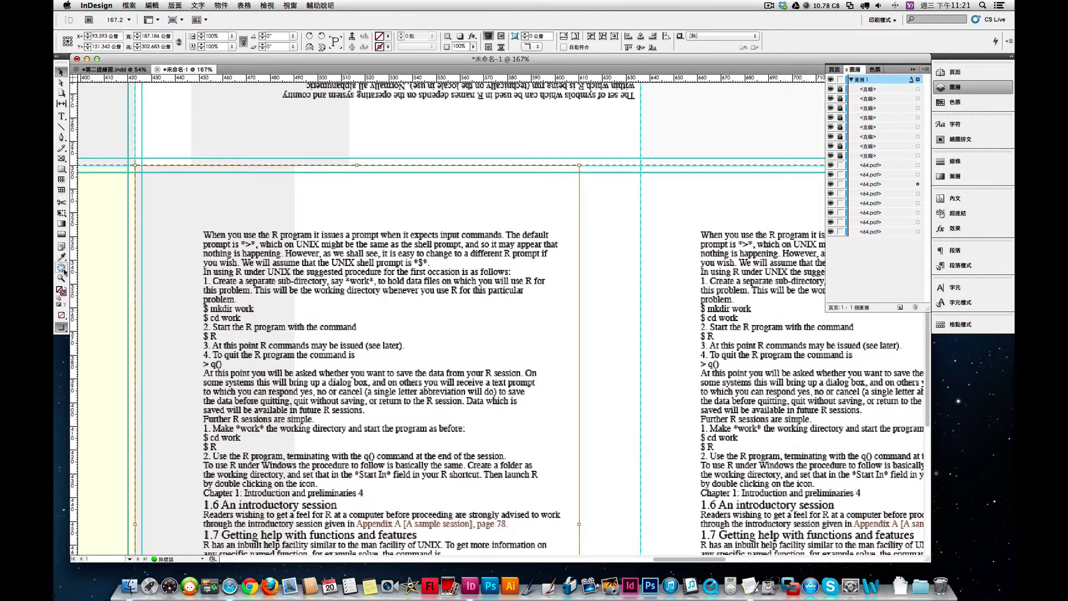
Shift the rotated PDF content inside the third upper-row frame toward the sheet's centre line, to about X 95 mm
drag(252, 278, 281, 400)
scroll(374, 471, up, 10)
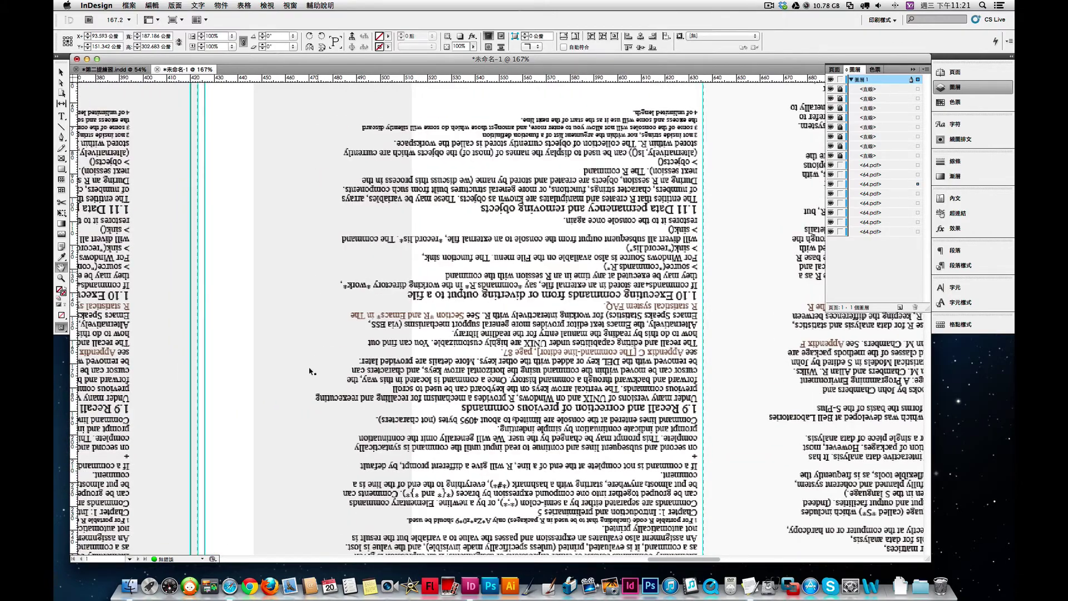
key(super+minus)
key(super+minus)
key(super+minus)
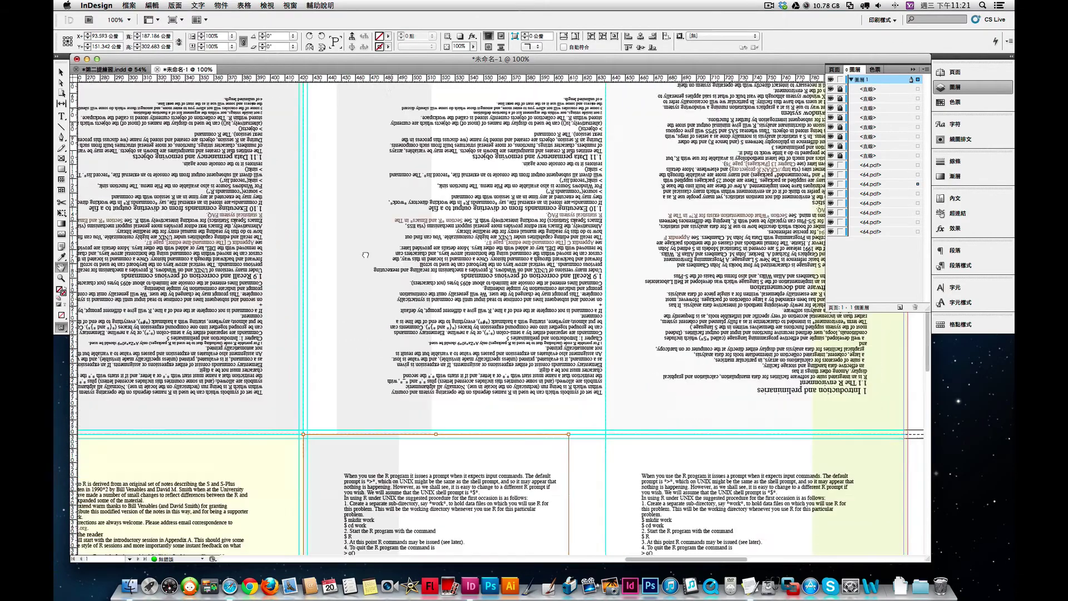
scroll(365, 255, down, 3)
click(61, 82)
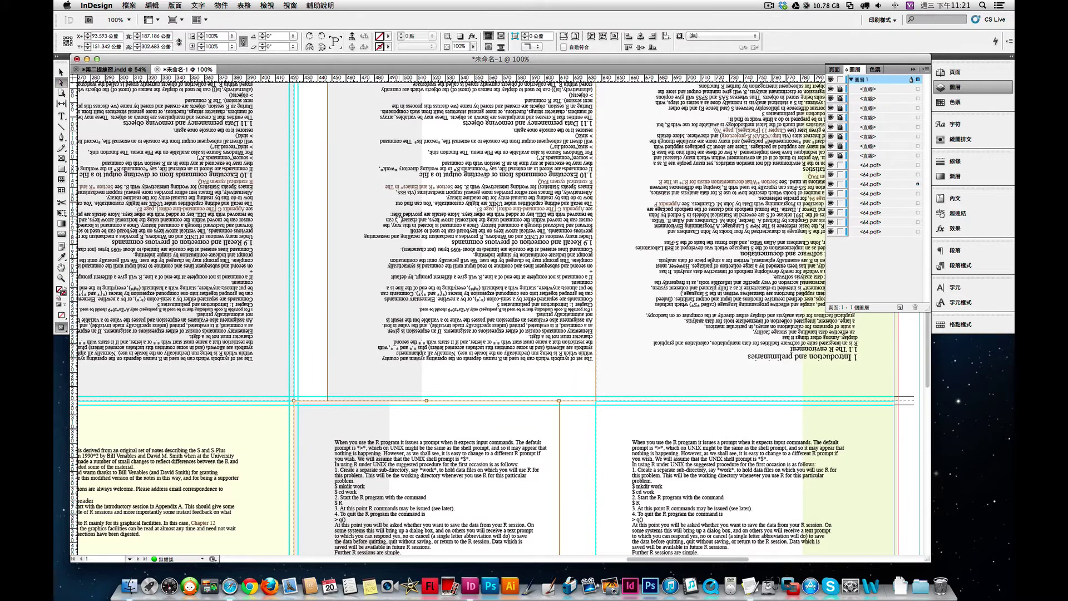
click(461, 222)
drag(401, 219, 365, 217)
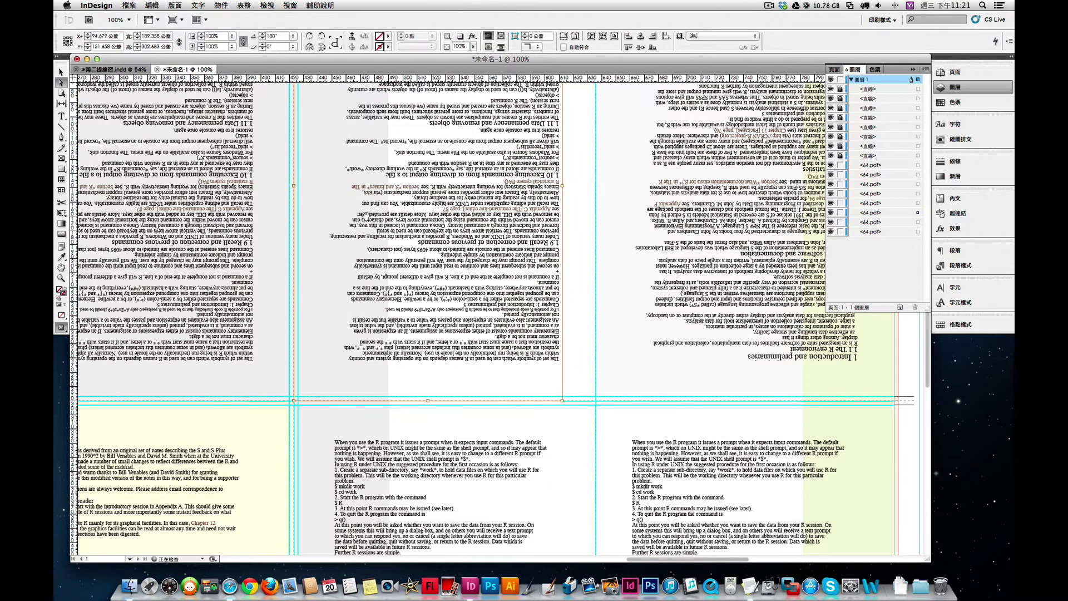
Nudge the third upper-row page content slightly away from the centre line to about X 95.4 mm and deselect it
click(60, 278)
drag(248, 369, 435, 443)
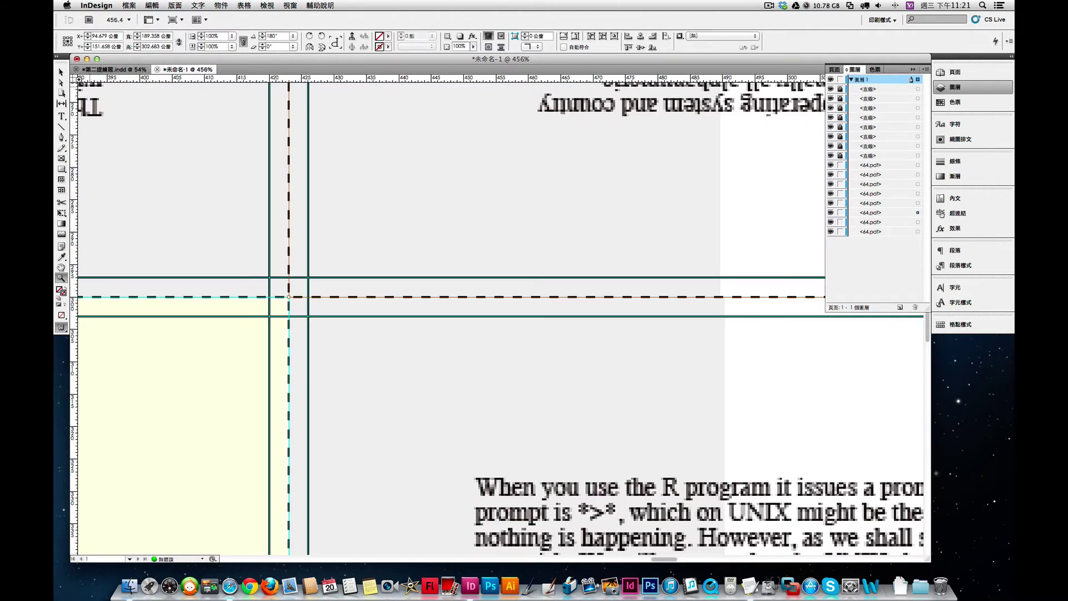
click(61, 73)
key(Right)
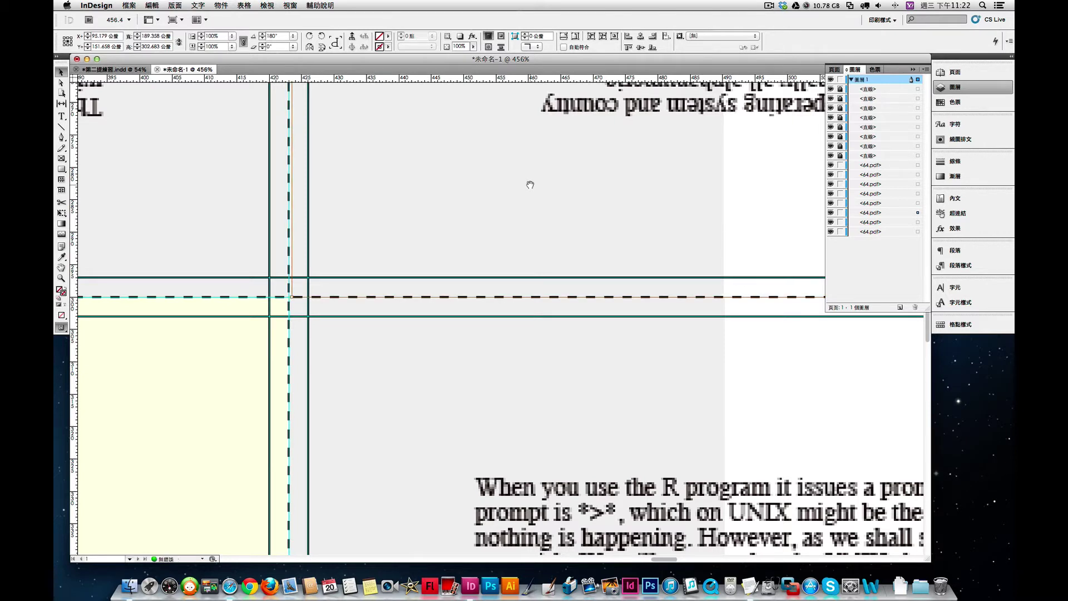
key(Right)
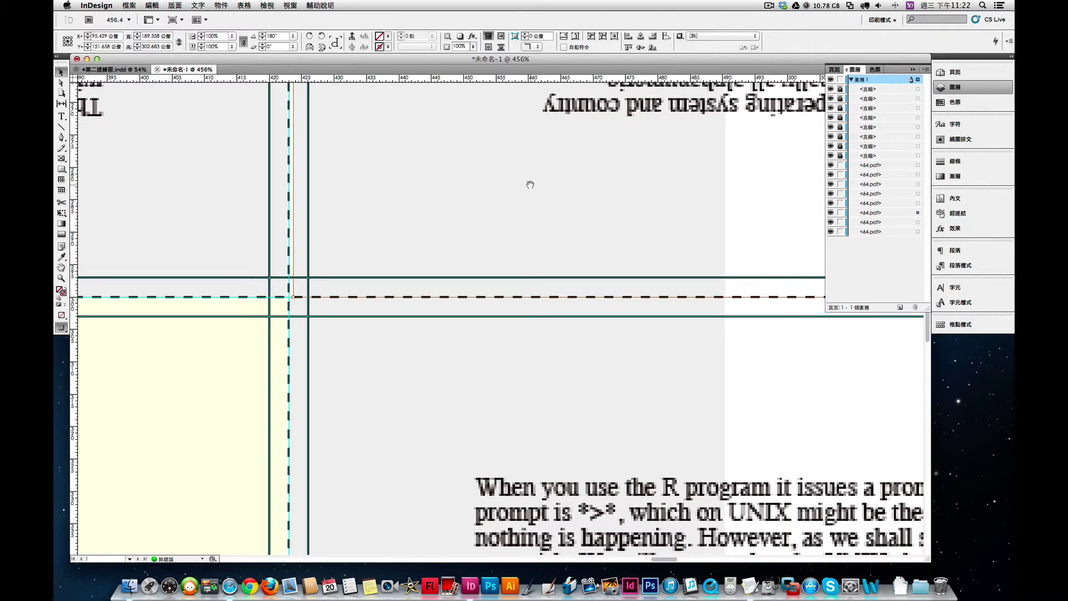
double_click(61, 267)
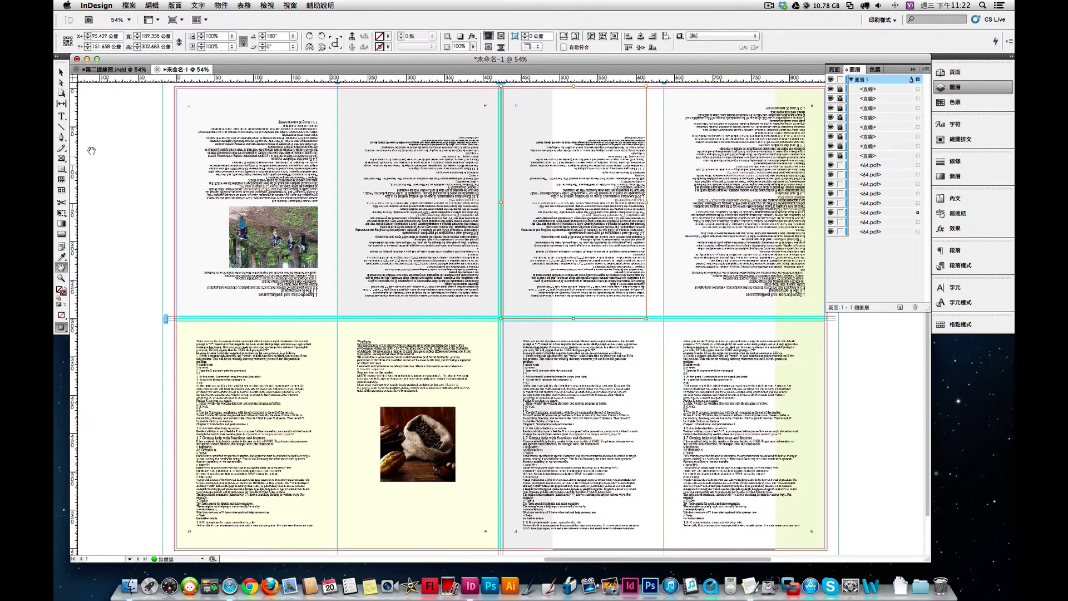
click(61, 71)
click(127, 139)
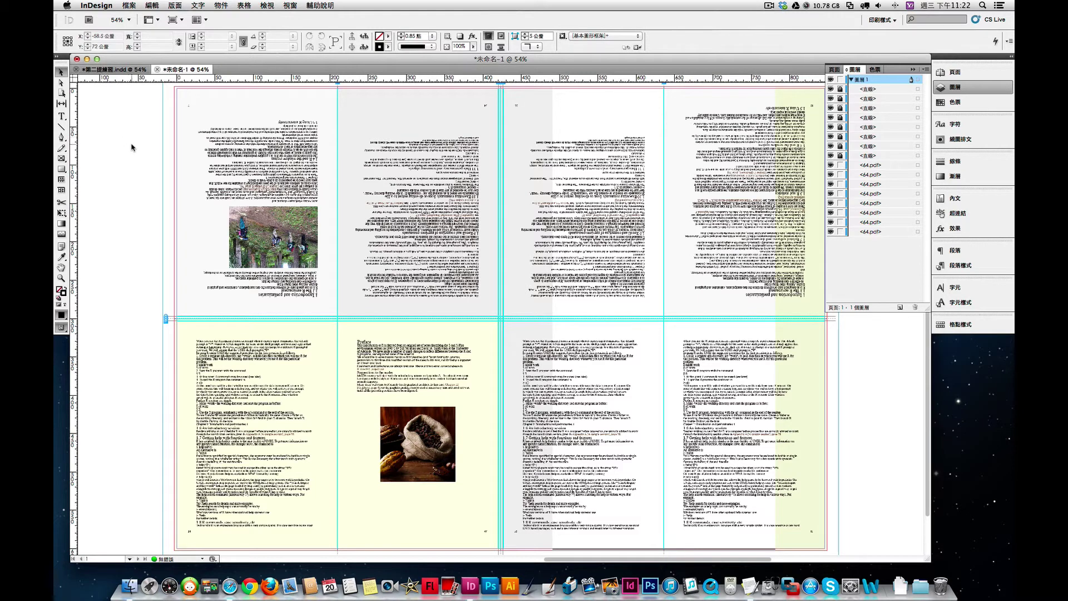
click(255, 202)
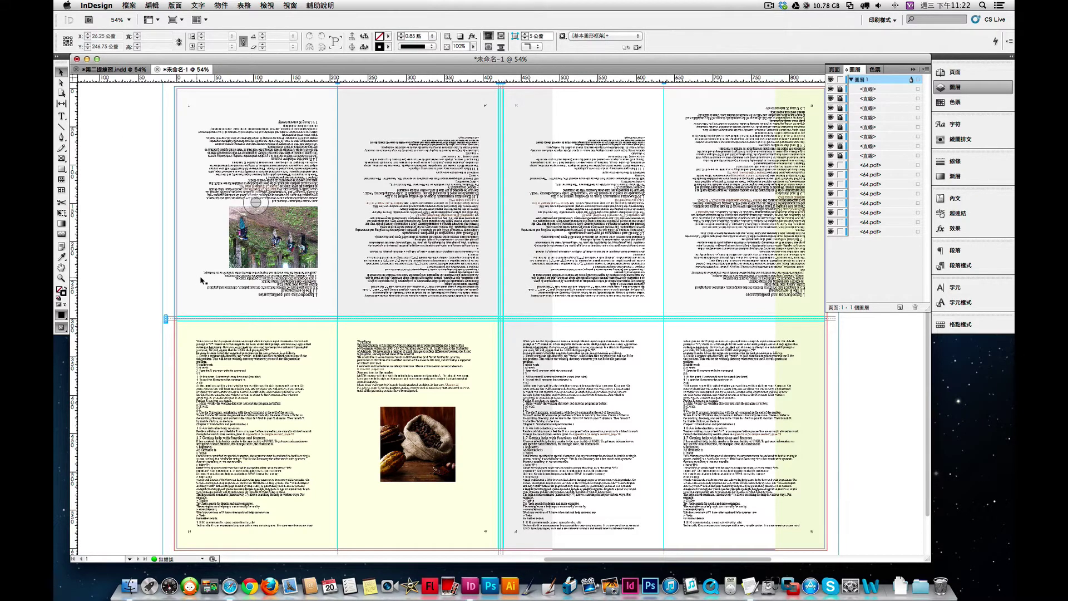
click(856, 367)
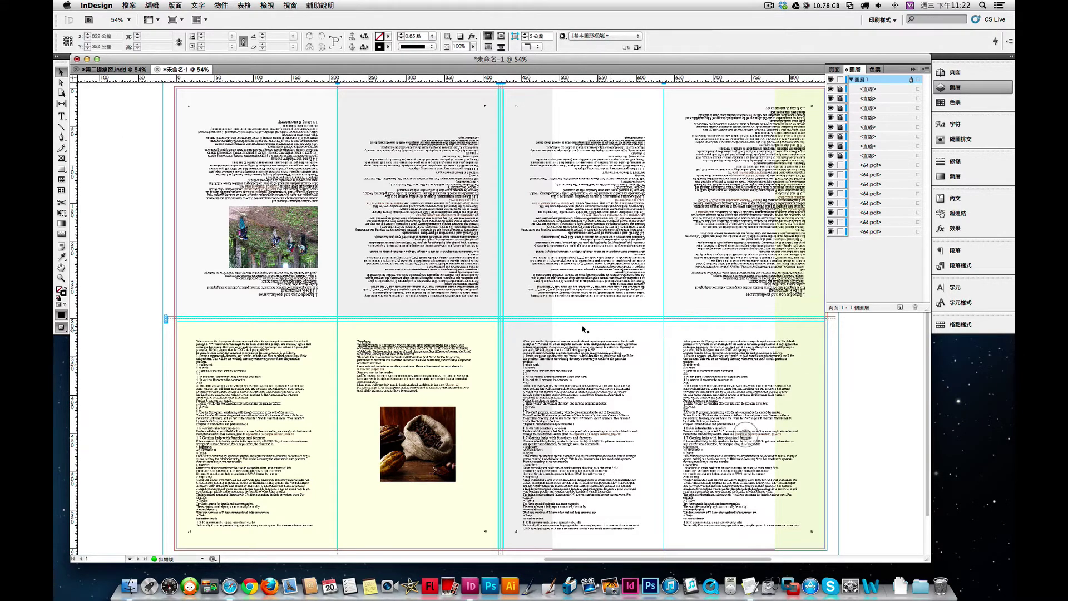
click(61, 278)
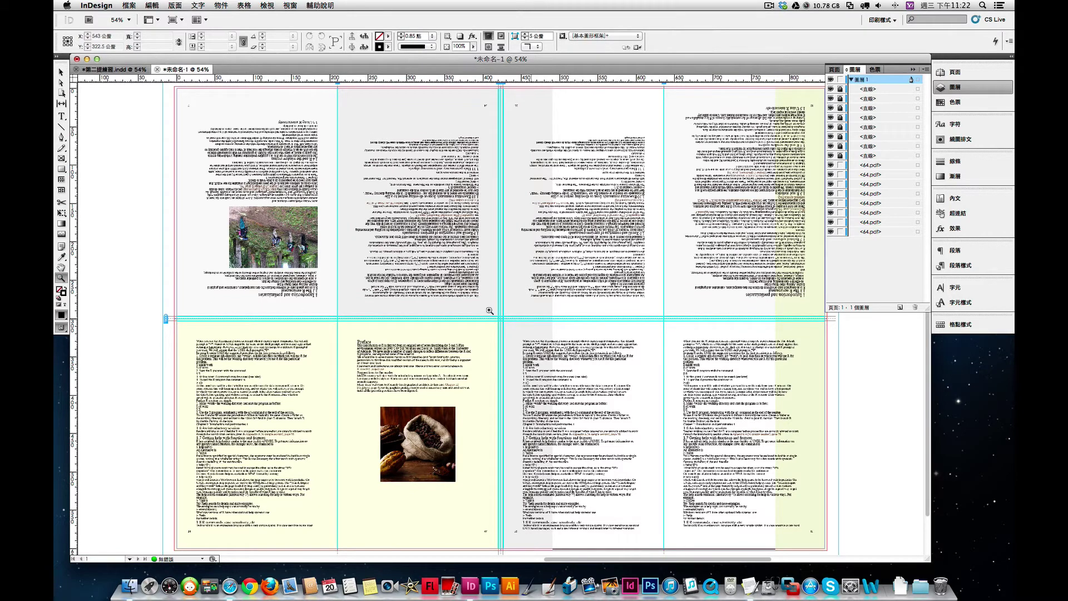